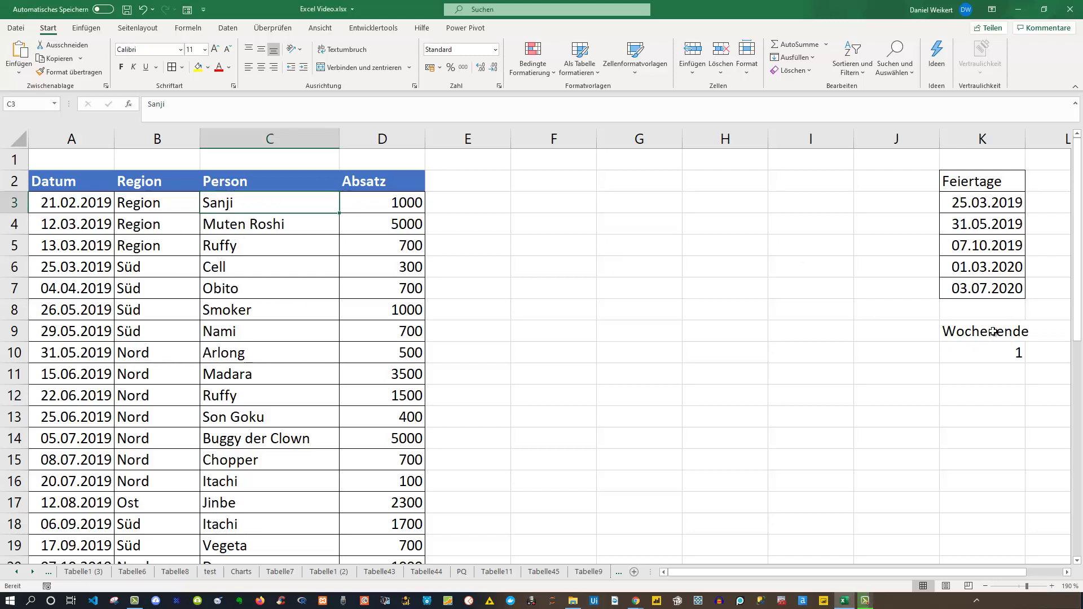
Inspect the Feiertage holiday dates and the weekend code value in column K.
{"action": "left_click", "coordinate": [987, 189]}
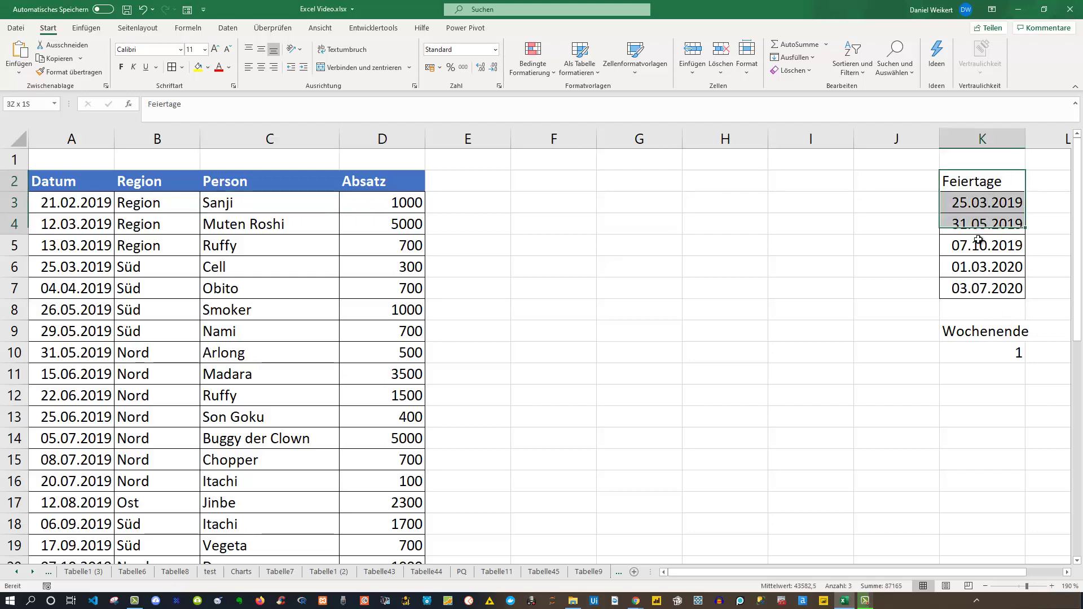
{"action": "left_click_drag", "start_coordinate": [987, 189], "coordinate": [980, 285]}
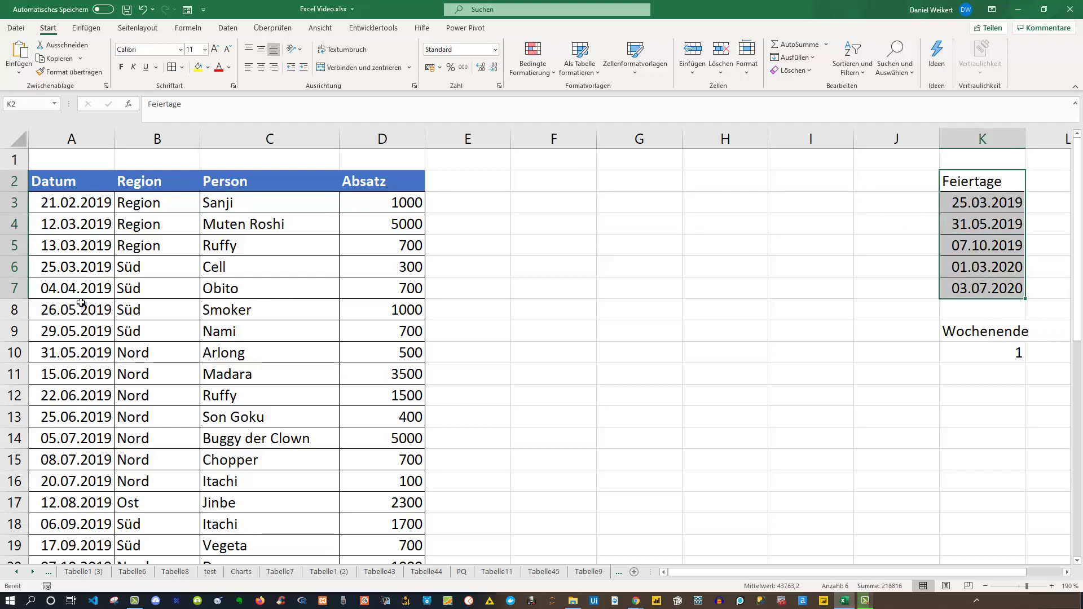
{"action": "scroll", "coordinate": [80, 310], "scroll_direction": "down", "scroll_amount": 6}
{"action": "scroll", "coordinate": [84, 356], "scroll_direction": "up", "scroll_amount": 6}
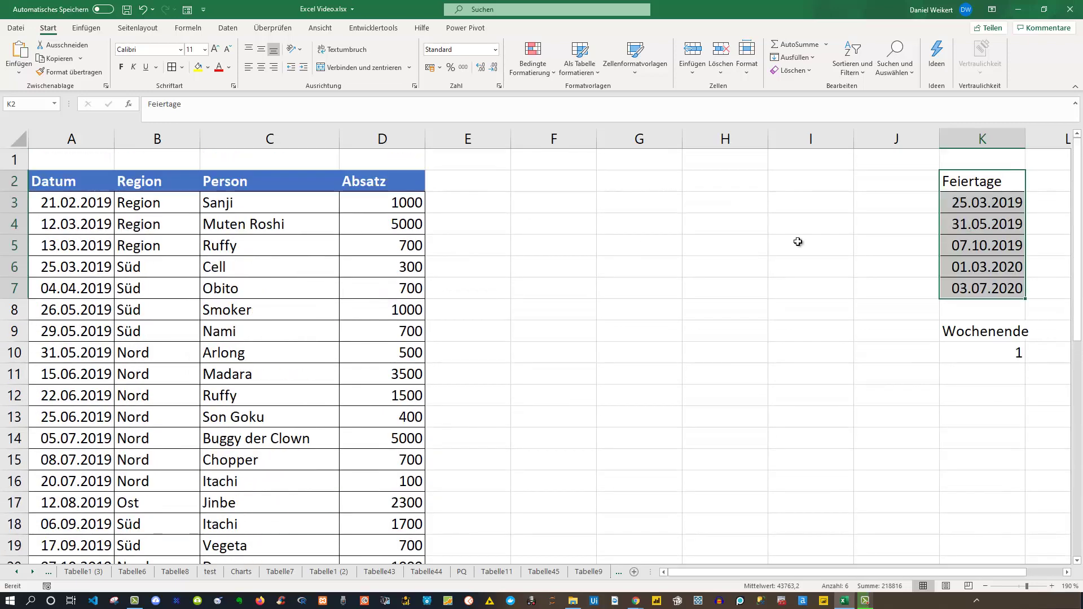
{"action": "left_click", "coordinate": [1009, 204]}
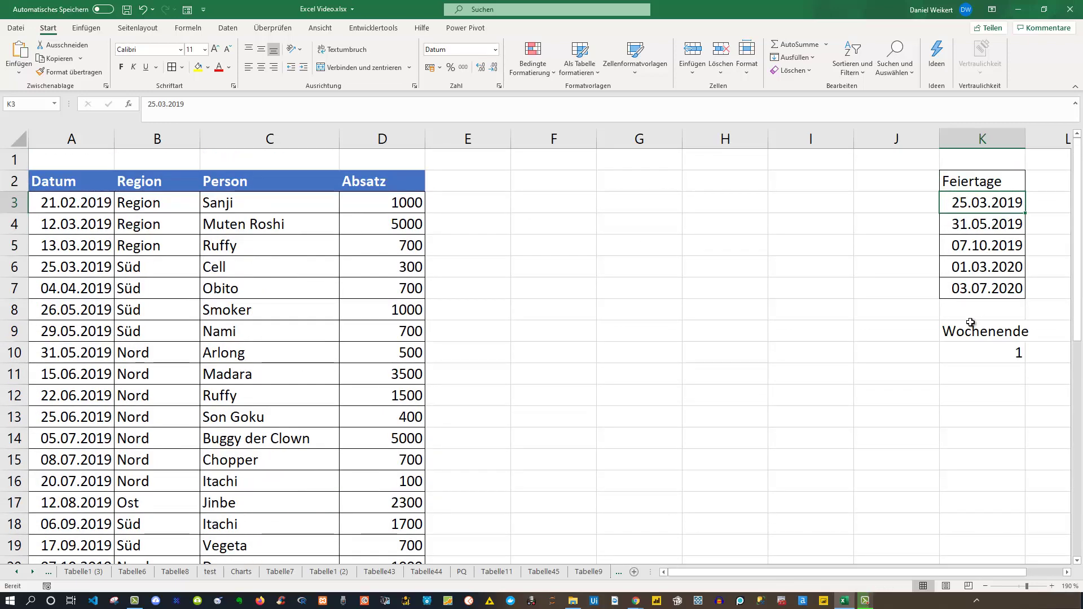
{"action": "left_click", "coordinate": [991, 353]}
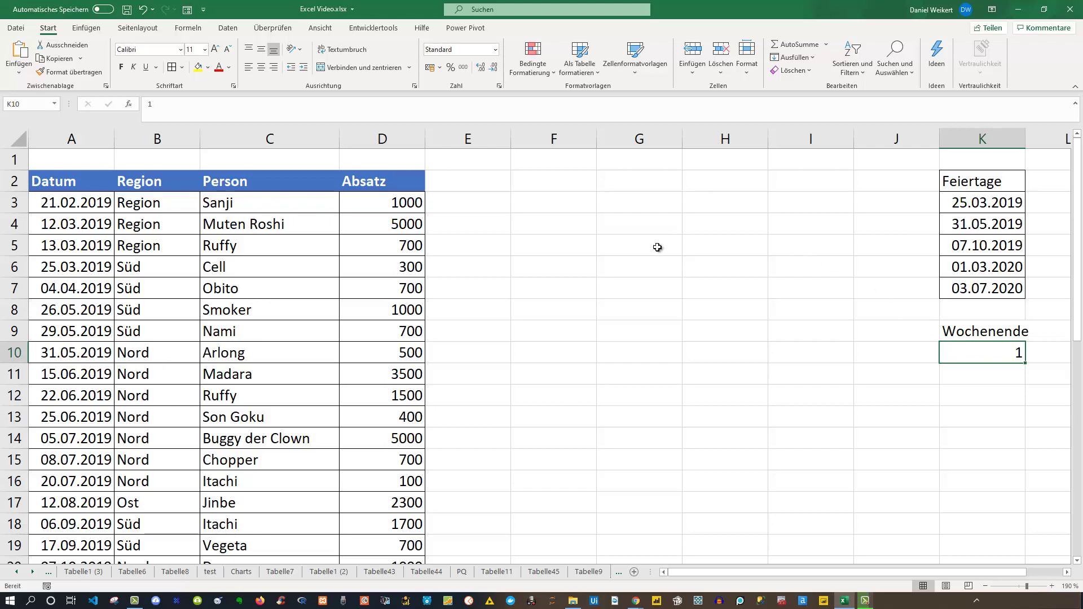
In F3, start =NETTOARBEITSTAGE.INTL(A3;A3 using A3 as both start and end date.
{"action": "left_click", "coordinate": [536, 206]}
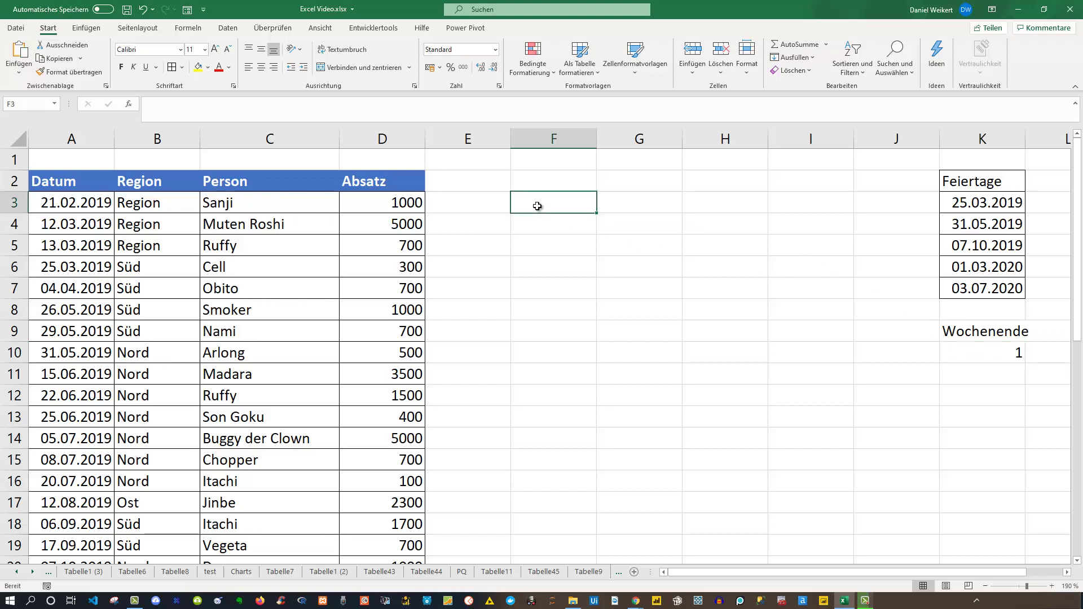
{"action": "type", "text": "=n"}
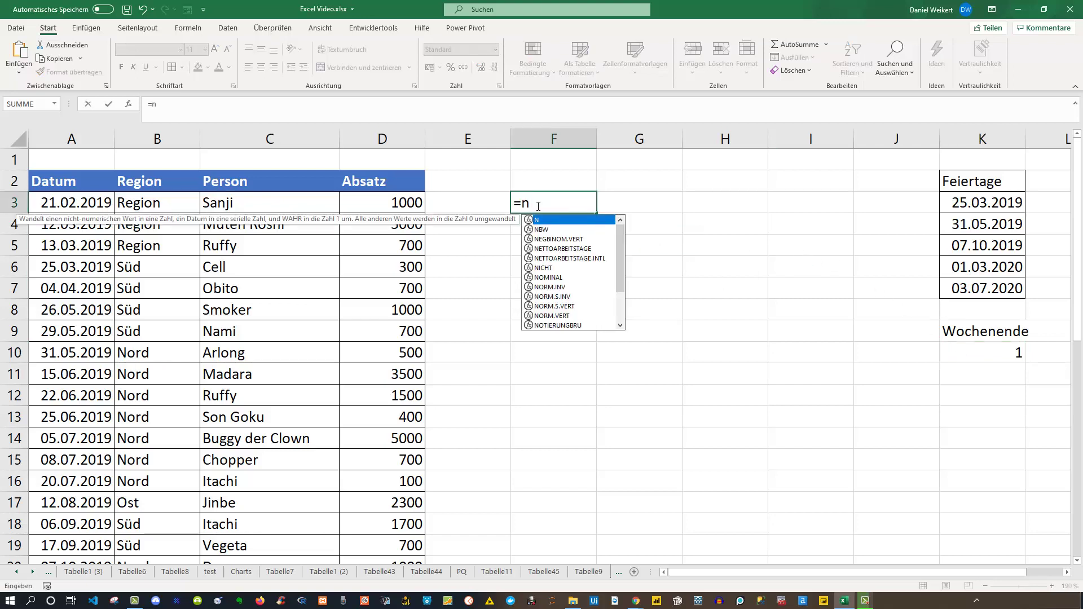
{"action": "type", "text": "e"}
{"action": "key", "text": "Down"}
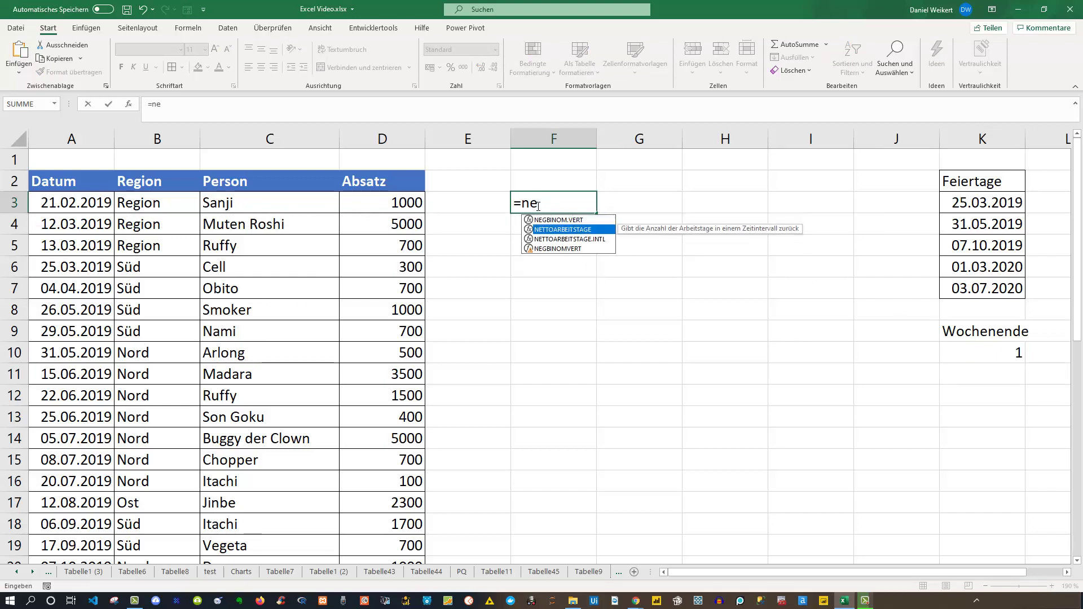
{"action": "key", "text": "Down"}
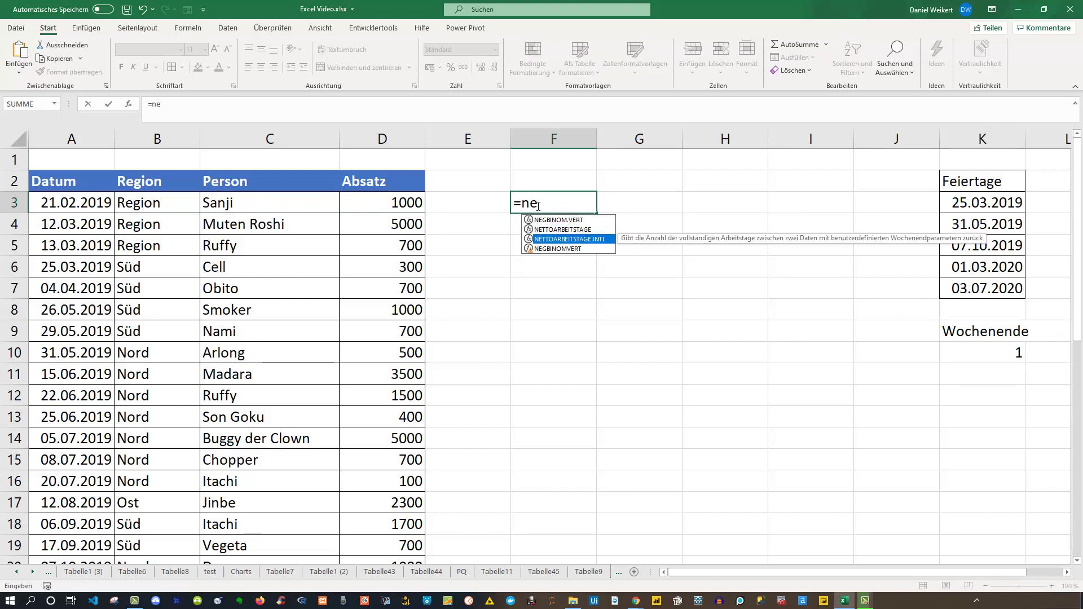
{"action": "key", "text": "Tab"}
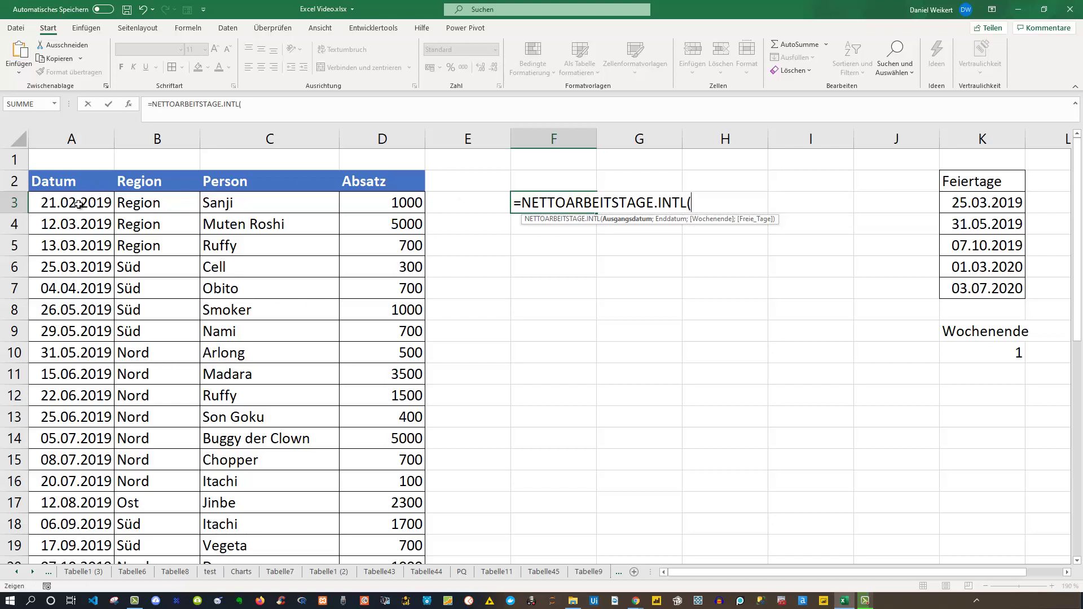
{"action": "left_click", "coordinate": [79, 204]}
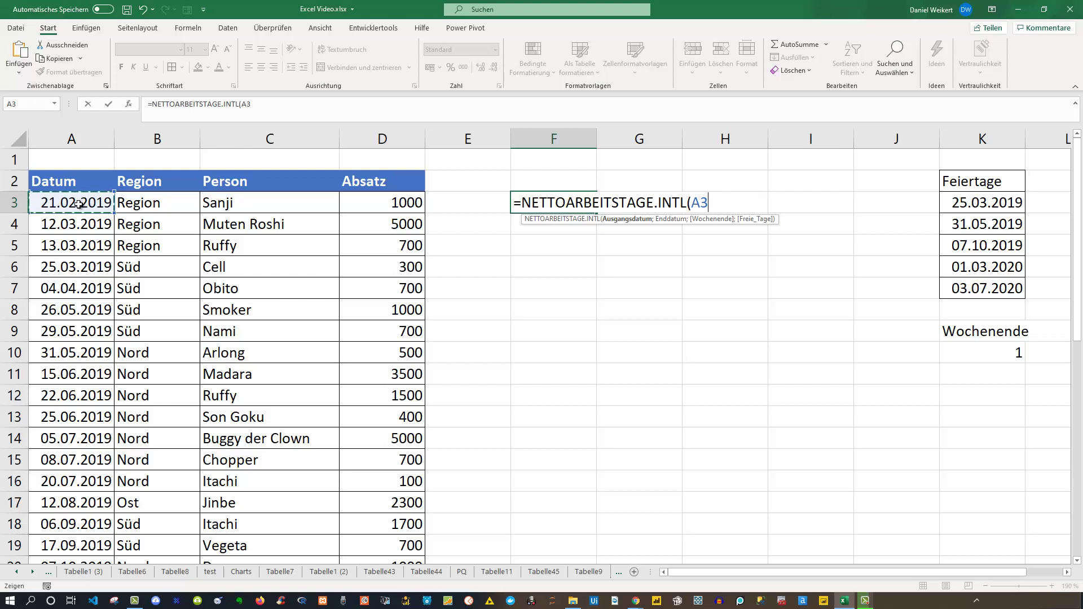
{"action": "type", "text": ";"}
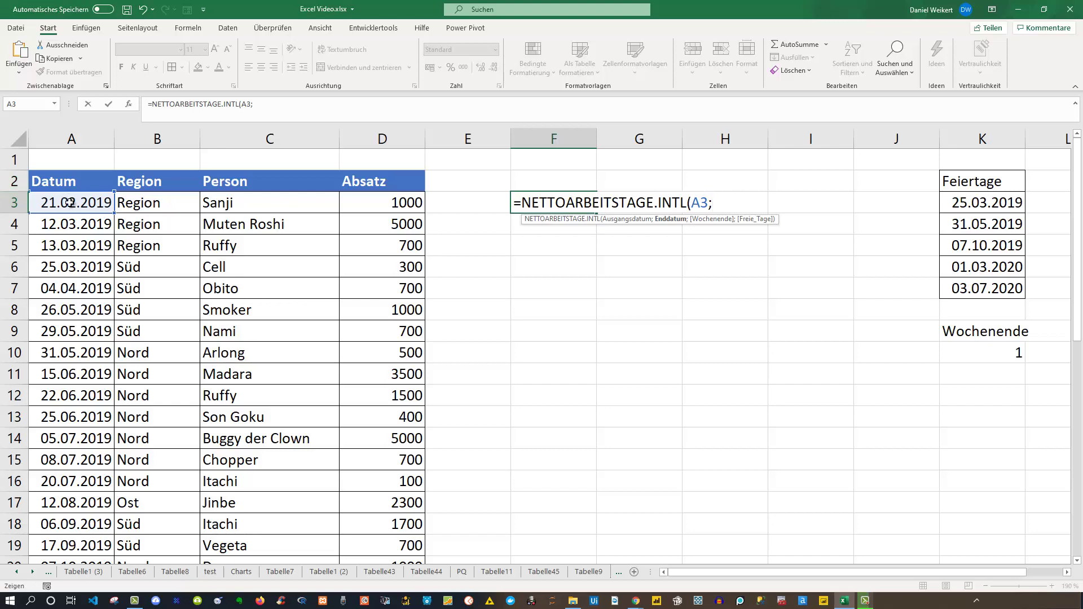
{"action": "left_click", "coordinate": [69, 202]}
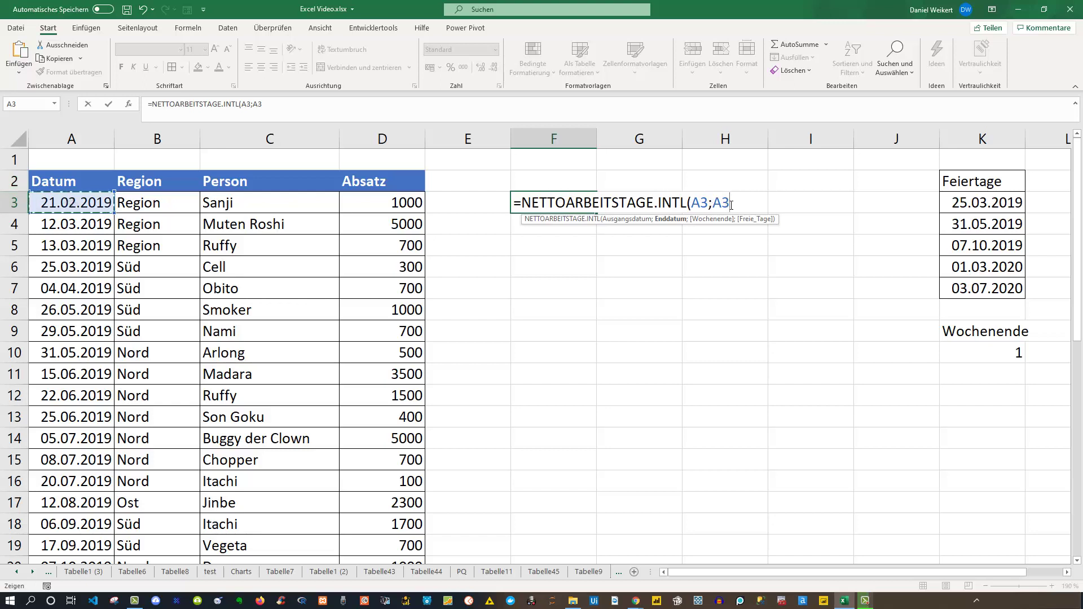
{"action": "left_click_drag", "start_coordinate": [731, 203], "coordinate": [692, 204]}
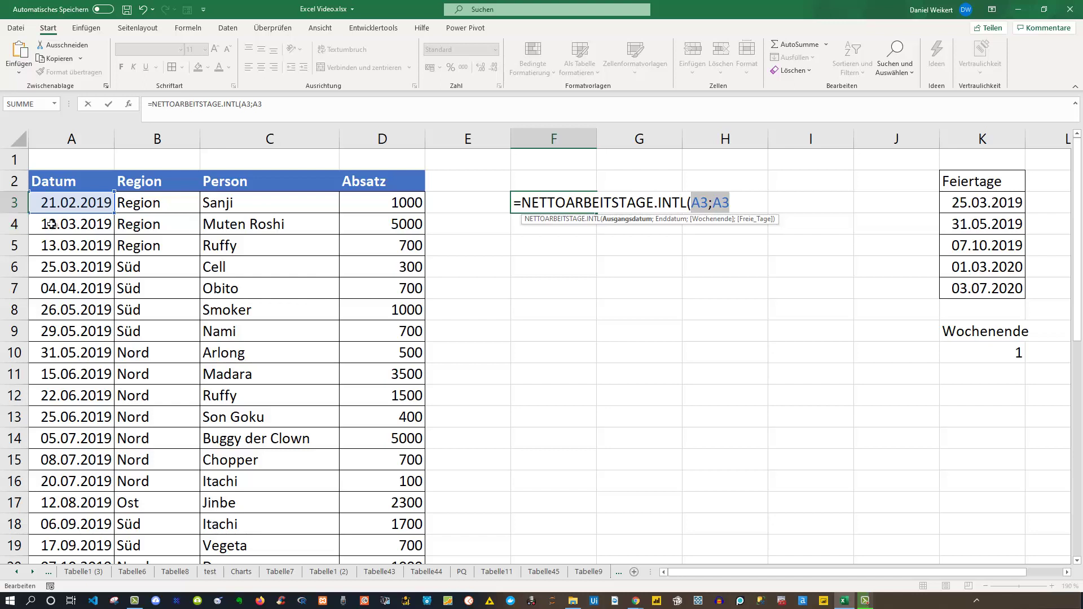
Column-lock both date references as $A3;$A3 and add the semicolon for the weekend argument.
{"action": "key", "text": "F5"}
{"action": "left_click", "coordinate": [276, 178]}
{"action": "key", "text": "F4"}
{"action": "key", "text": "F4"}
{"action": "key", "text": "F4"}
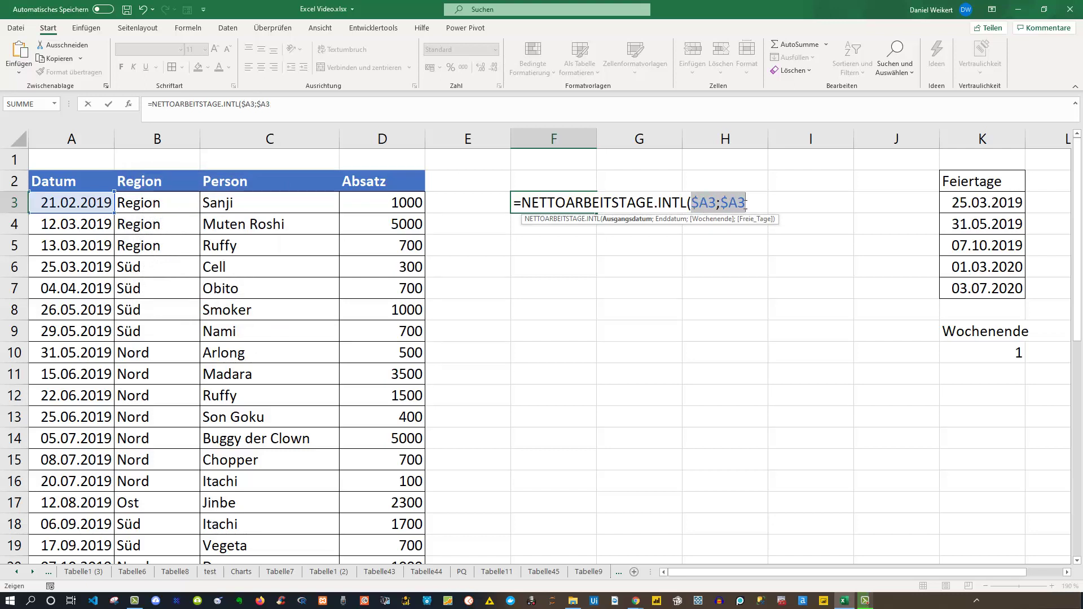
{"action": "left_click", "coordinate": [752, 204]}
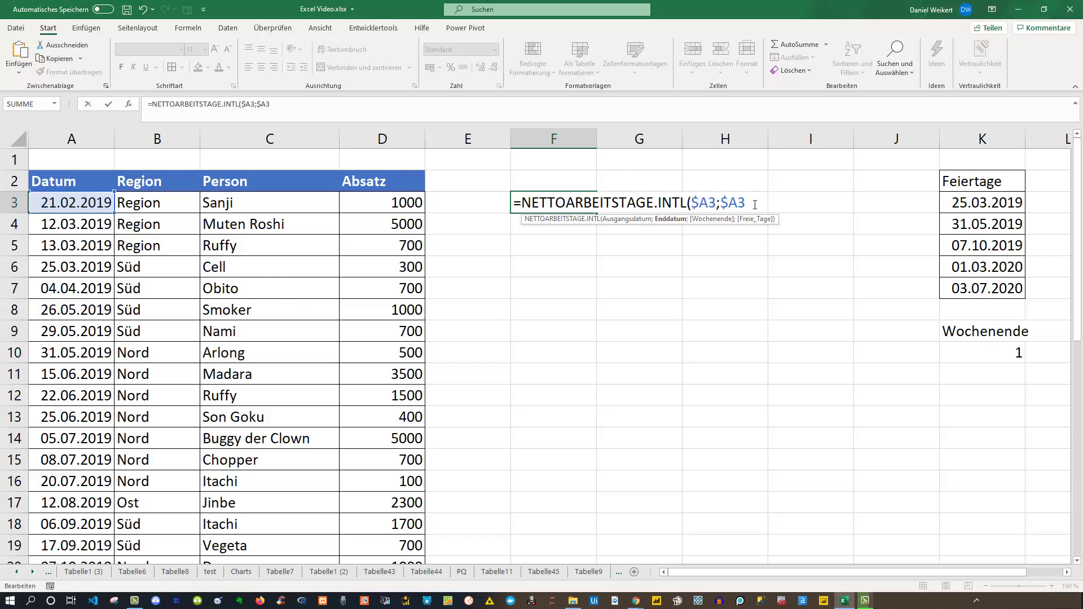
{"action": "type", "text": ";"}
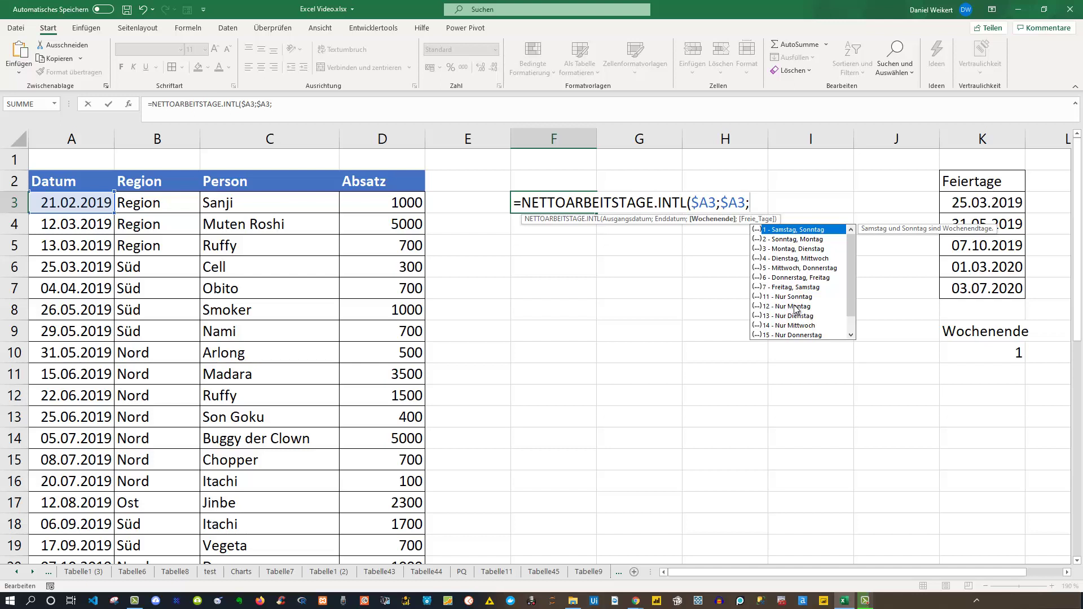
Complete the F3 formula with weekend code $K$10 and holidays $K$3:$K$7, returning 1.
{"action": "scroll", "coordinate": [787, 310], "scroll_direction": "down", "scroll_amount": 1}
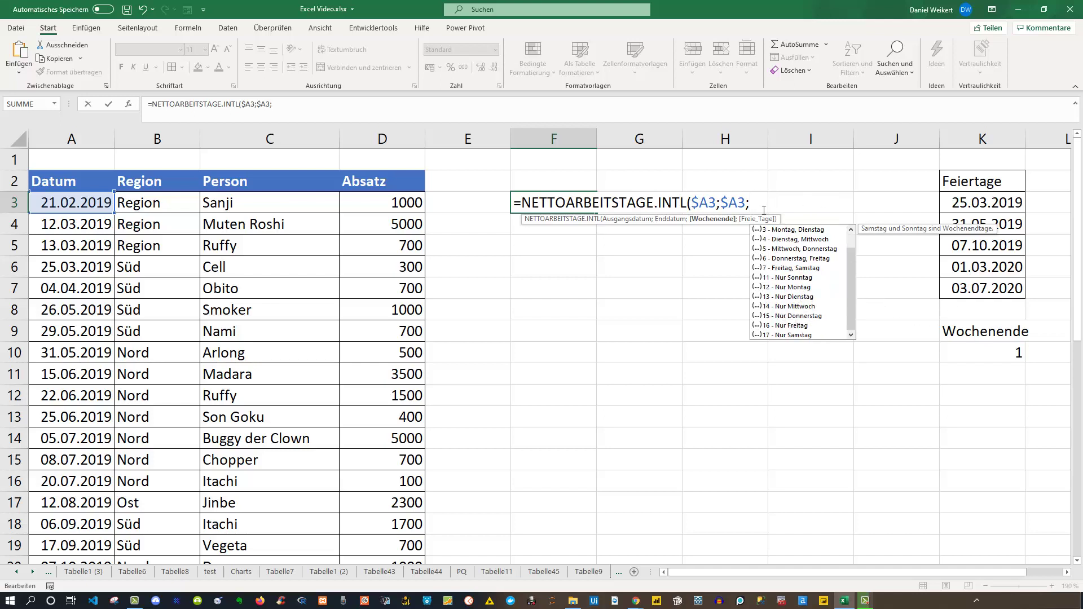
{"action": "left_click", "coordinate": [1017, 351]}
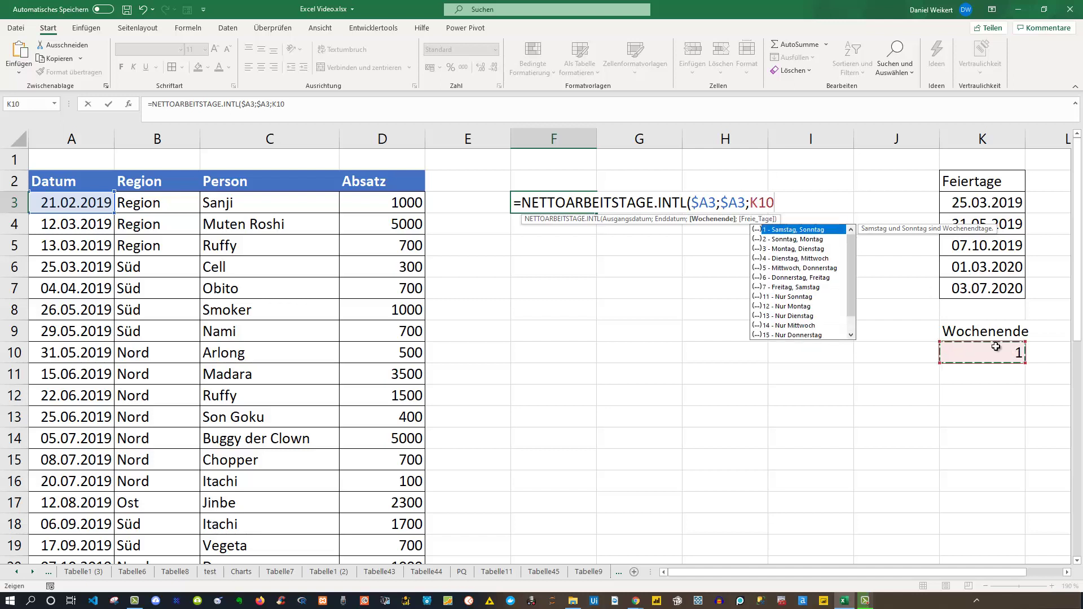
{"action": "key", "text": "F4"}
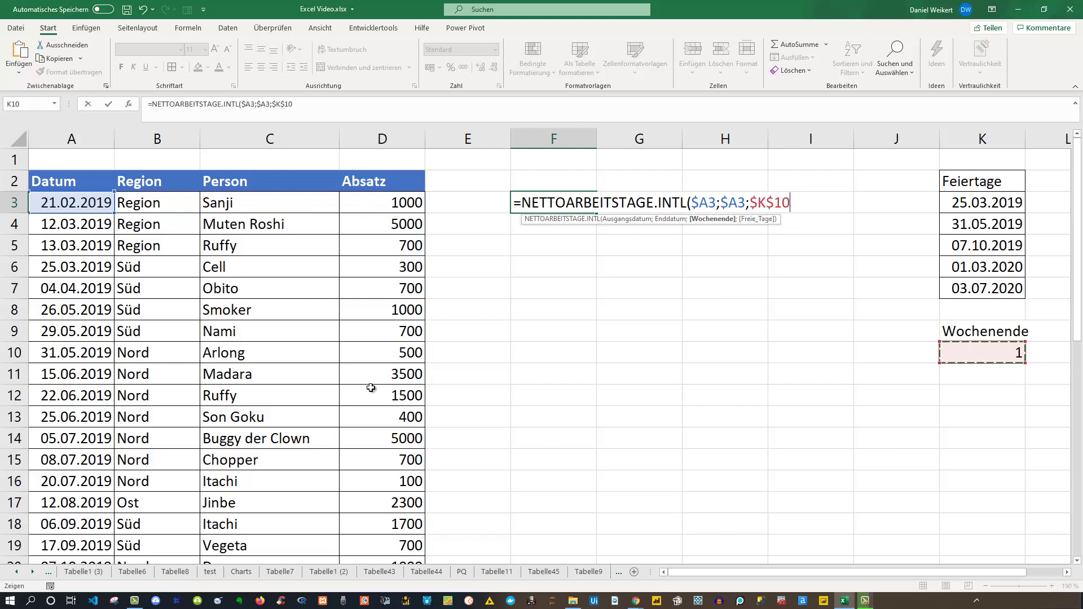
{"action": "type", "text": ";"}
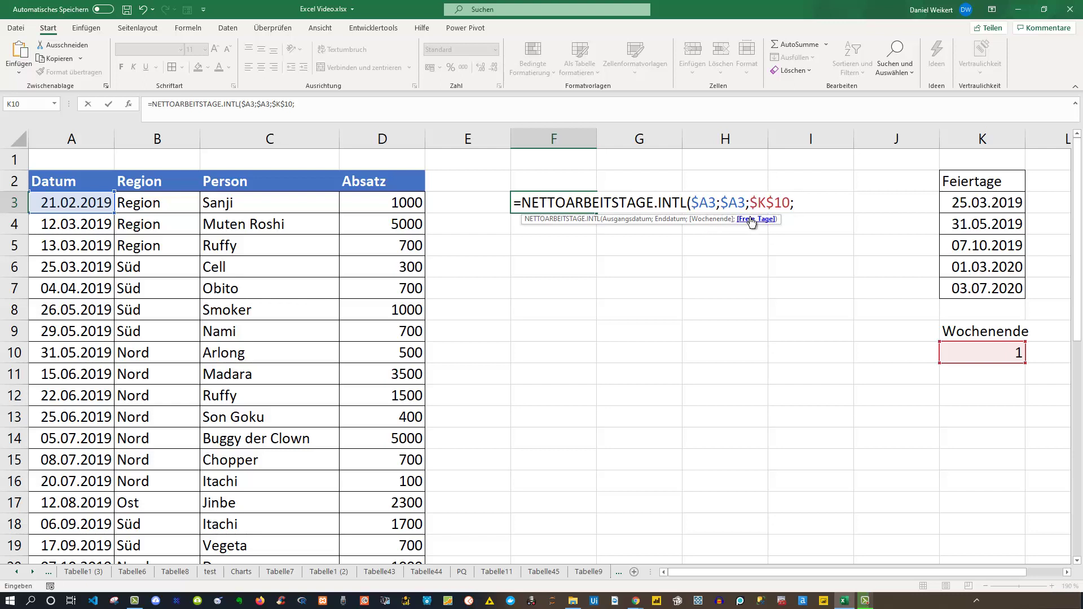
{"action": "mouse_move", "coordinate": [953, 202]}
{"action": "left_mouse_down"}
{"action": "mouse_move", "coordinate": [968, 227]}
{"action": "mouse_move", "coordinate": [970, 286]}
{"action": "left_mouse_up"}
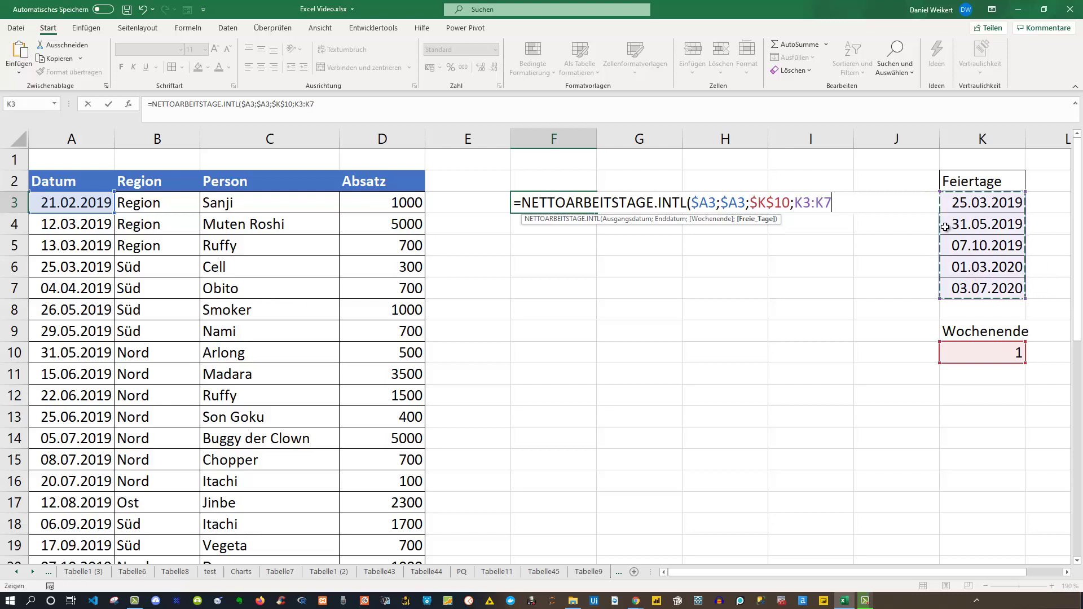
{"action": "key", "text": "F4"}
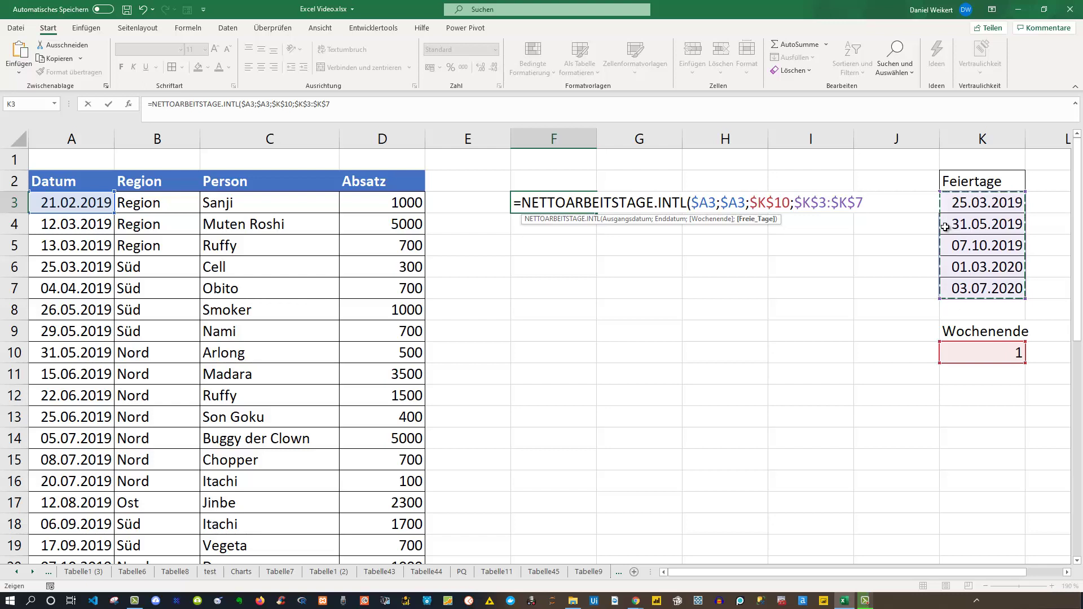
{"action": "type", "text": "("}
{"action": "type", "text": ")"}
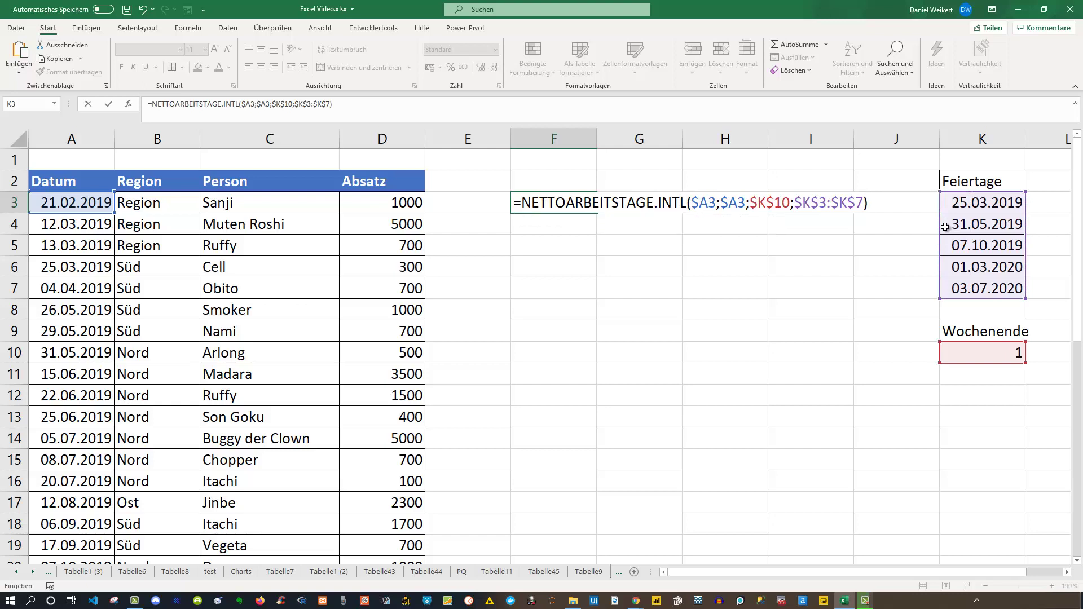
{"action": "key", "text": "Return"}
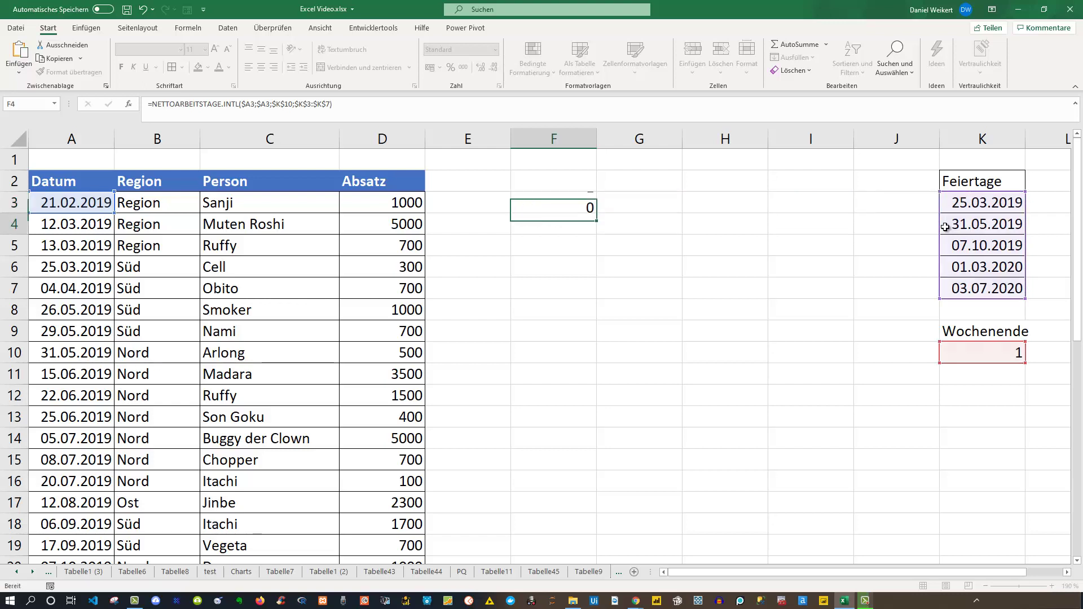
Fill the F3 workday formula right to column I and down to row 39.
{"action": "left_click", "coordinate": [567, 207]}
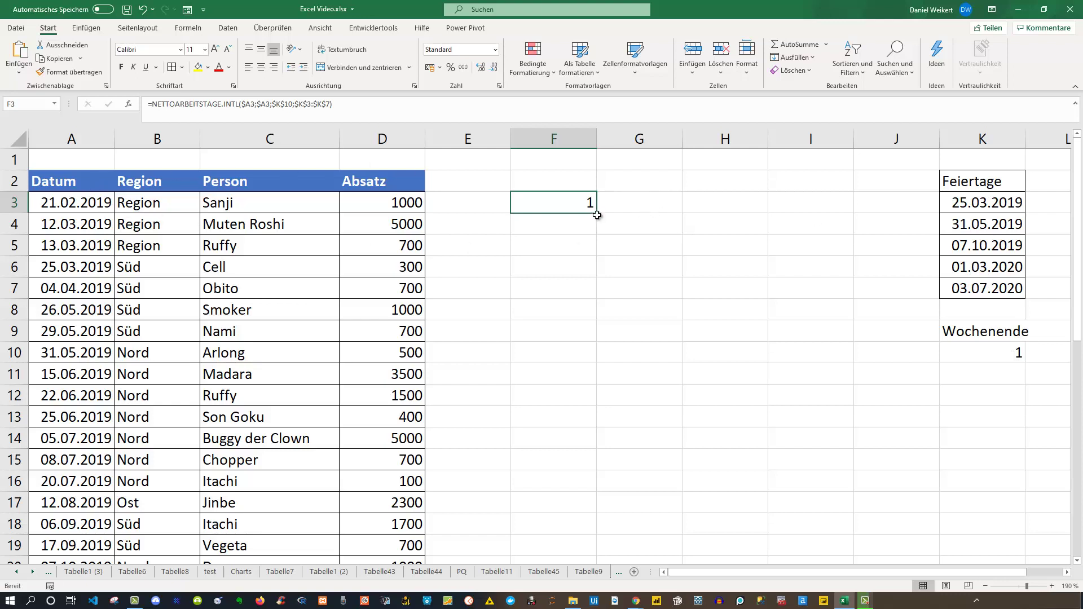
{"action": "left_click_drag", "start_coordinate": [596, 214], "coordinate": [844, 215]}
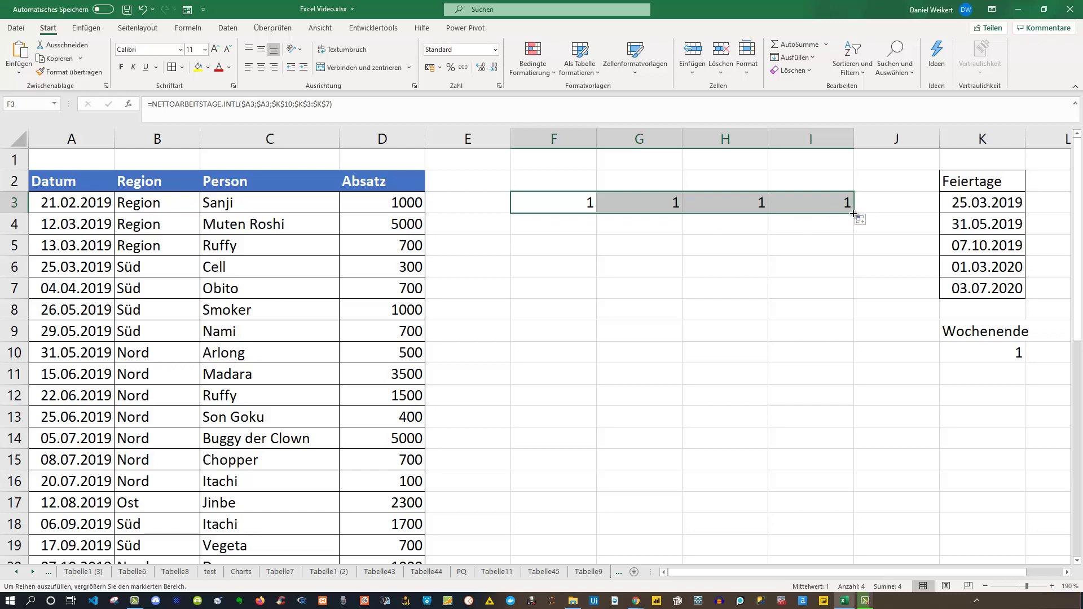
{"action": "mouse_move", "coordinate": [853, 211]}
{"action": "left_mouse_down"}
{"action": "mouse_move", "coordinate": [881, 607]}
{"action": "mouse_move", "coordinate": [873, 534]}
{"action": "left_mouse_up"}
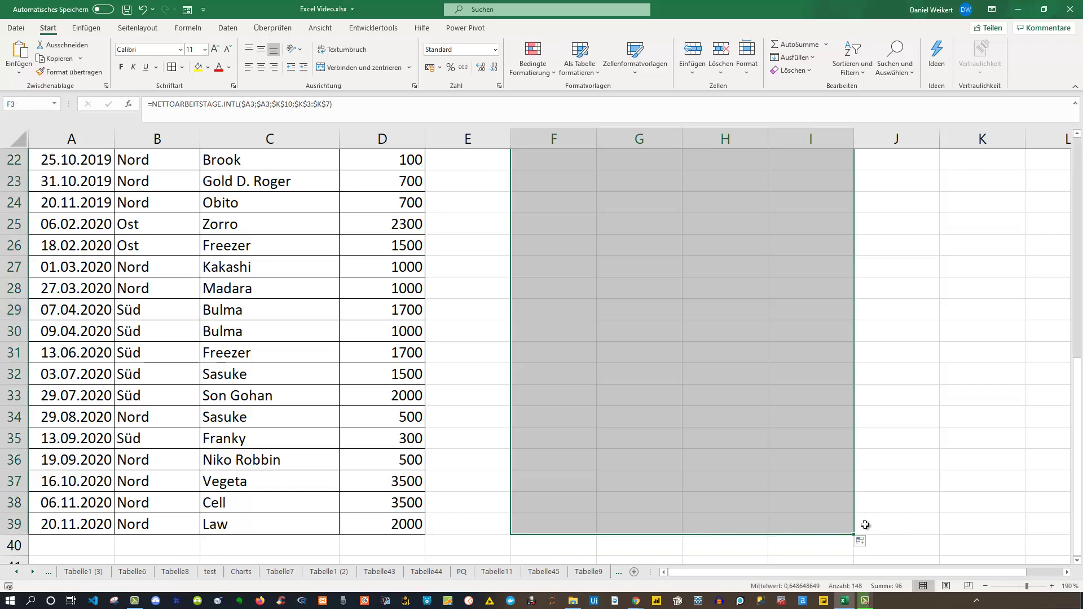
{"action": "scroll", "coordinate": [681, 366], "scroll_direction": "up", "scroll_amount": 6}
{"action": "scroll", "coordinate": [681, 365], "scroll_direction": "up", "scroll_amount": 1}
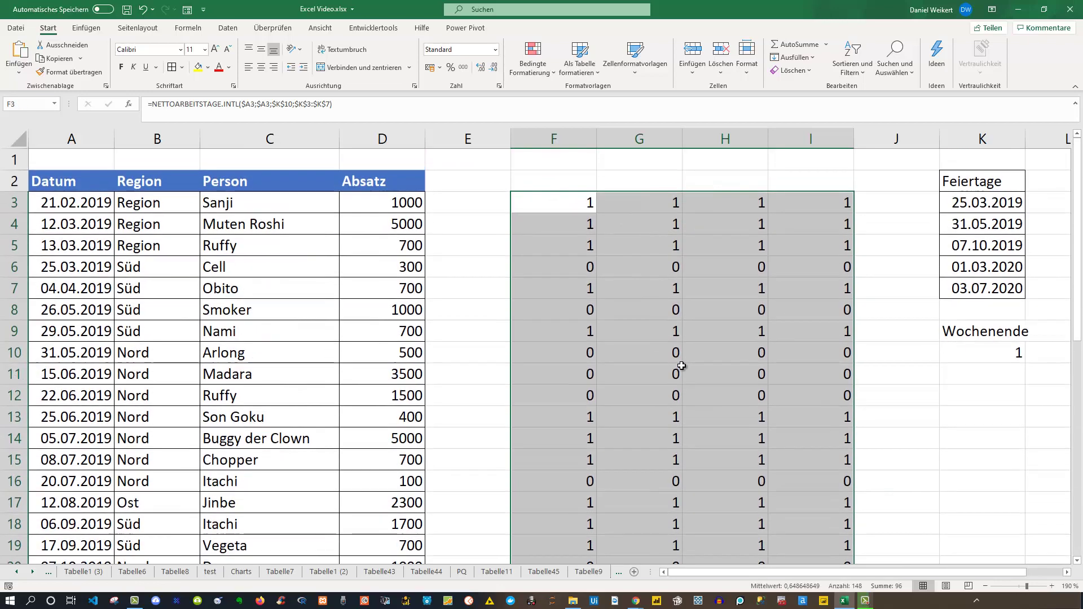
Compare dates 25.03.2019 and 26.05.2019 against the holiday list, then select empty cell E8.
{"action": "left_click", "coordinate": [580, 268]}
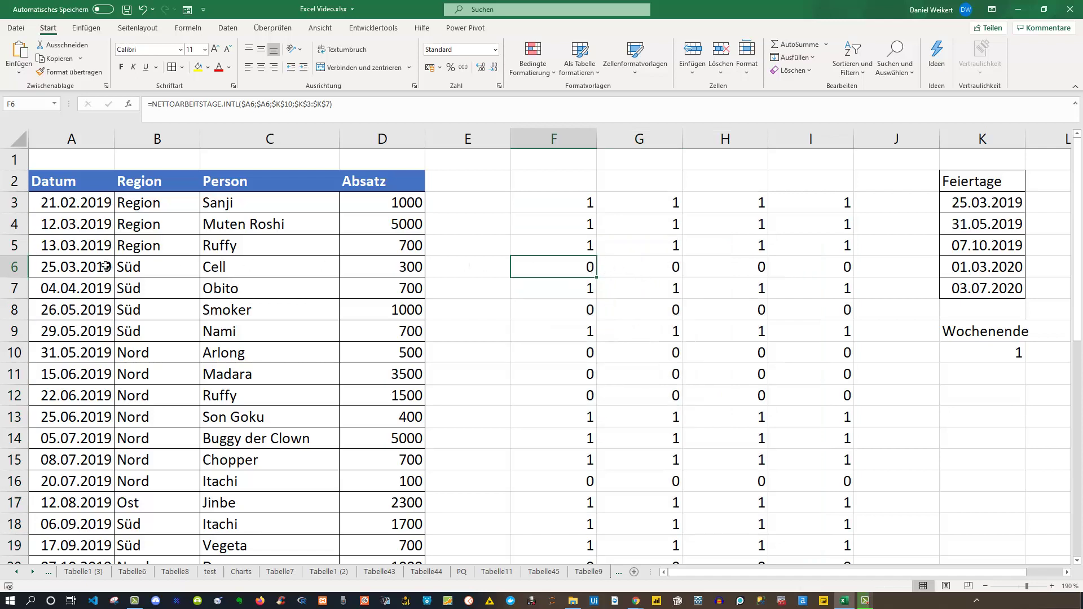
{"action": "left_click", "coordinate": [61, 270]}
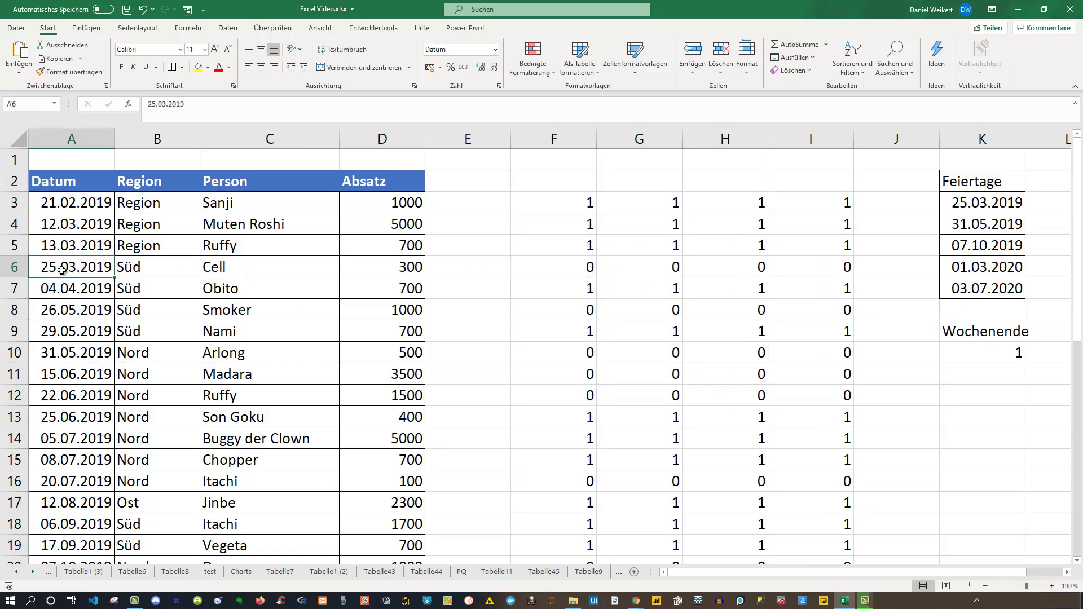
{"action": "left_click", "coordinate": [996, 204]}
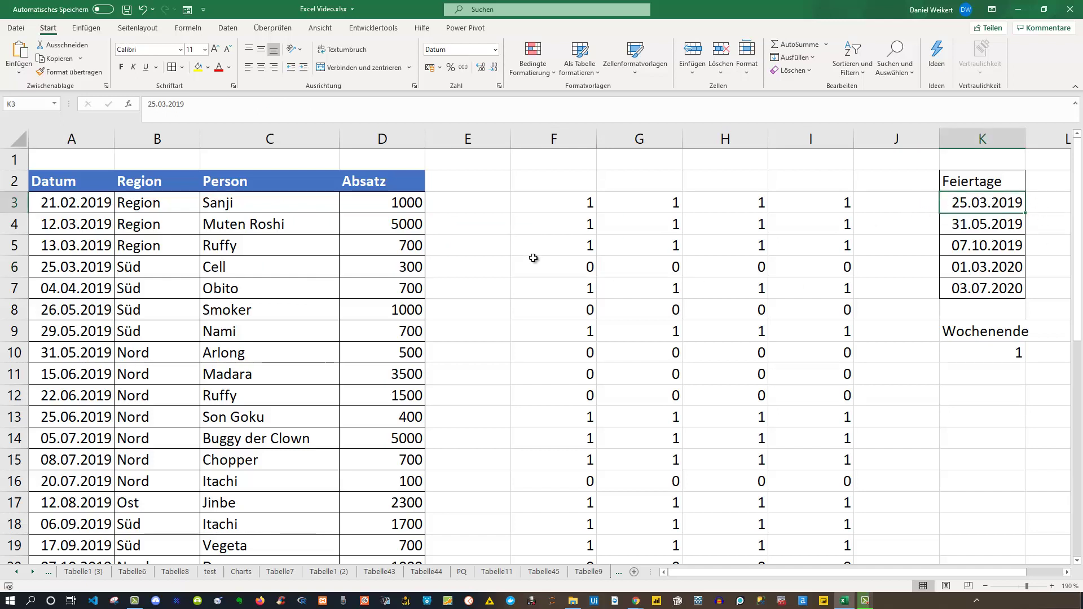
{"action": "left_click", "coordinate": [67, 310]}
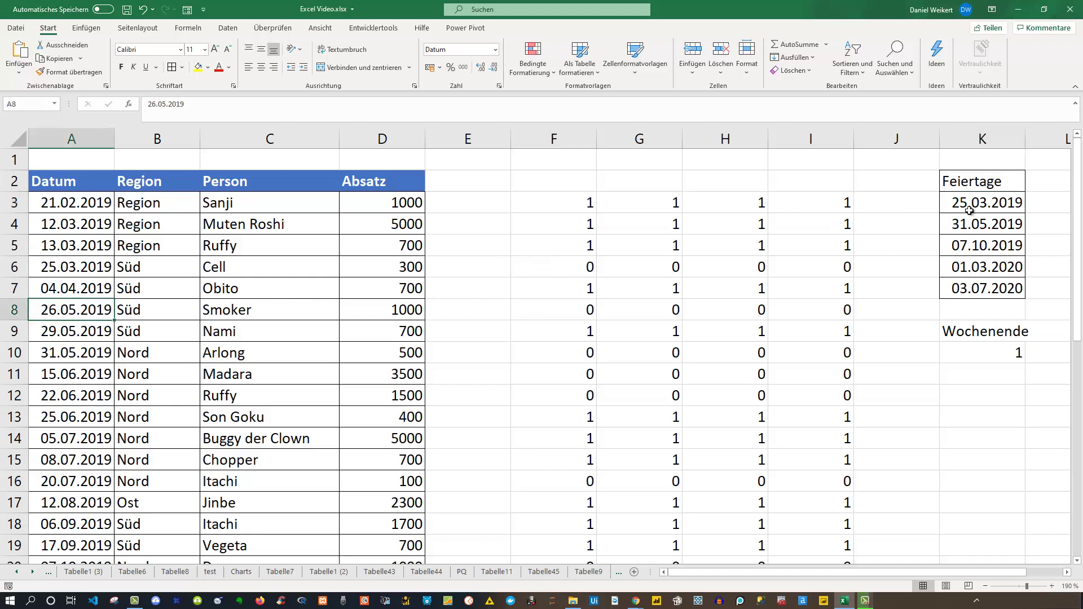
{"action": "left_click", "coordinate": [474, 314]}
{"action": "type", "text": "=W"}
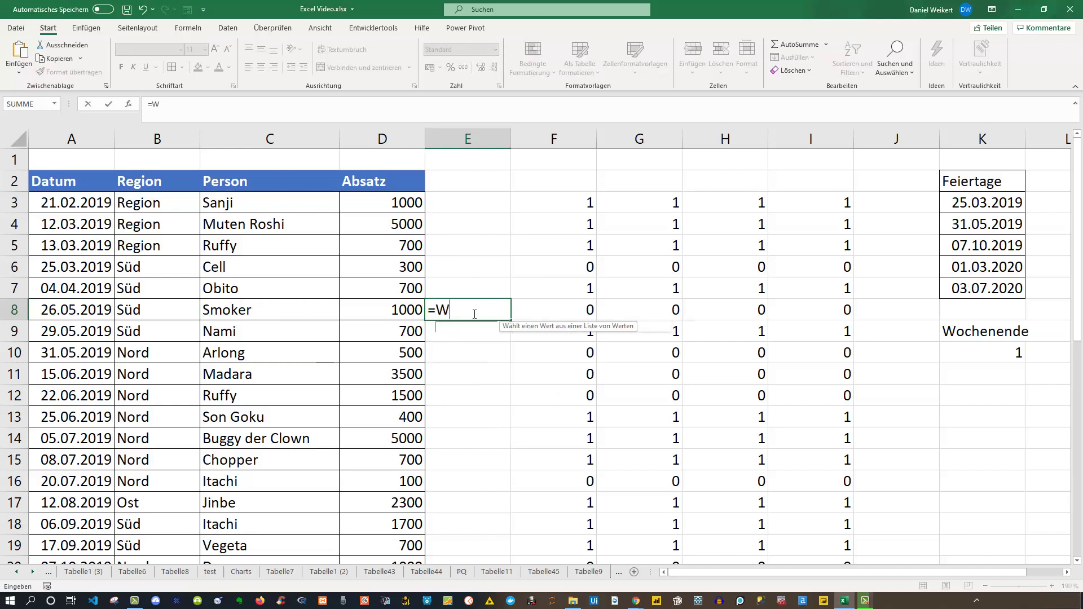
{"action": "type", "text": "och"}
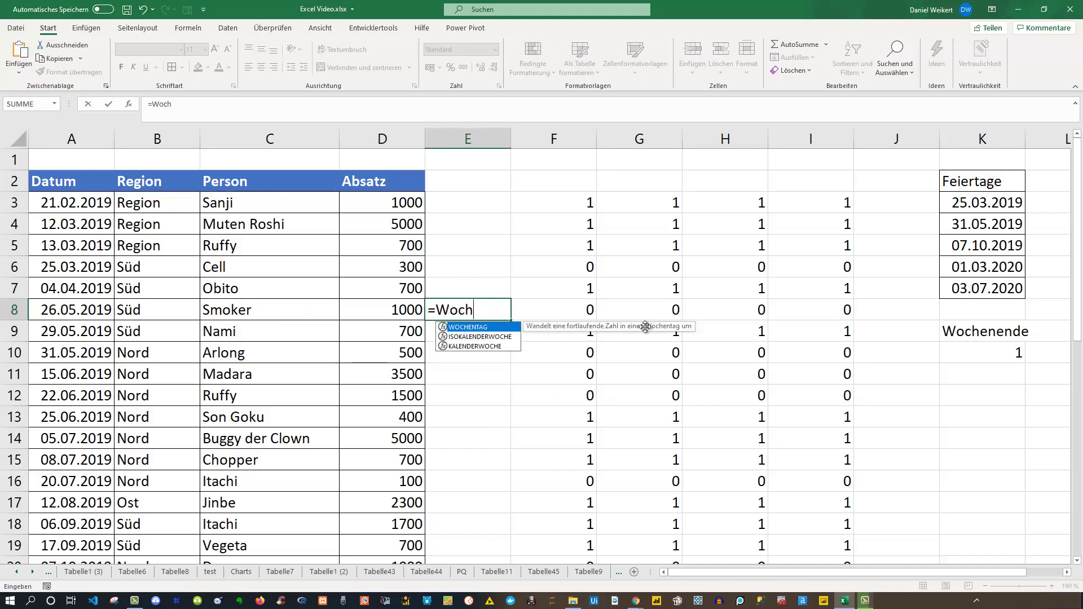
{"action": "key", "text": "Tab"}
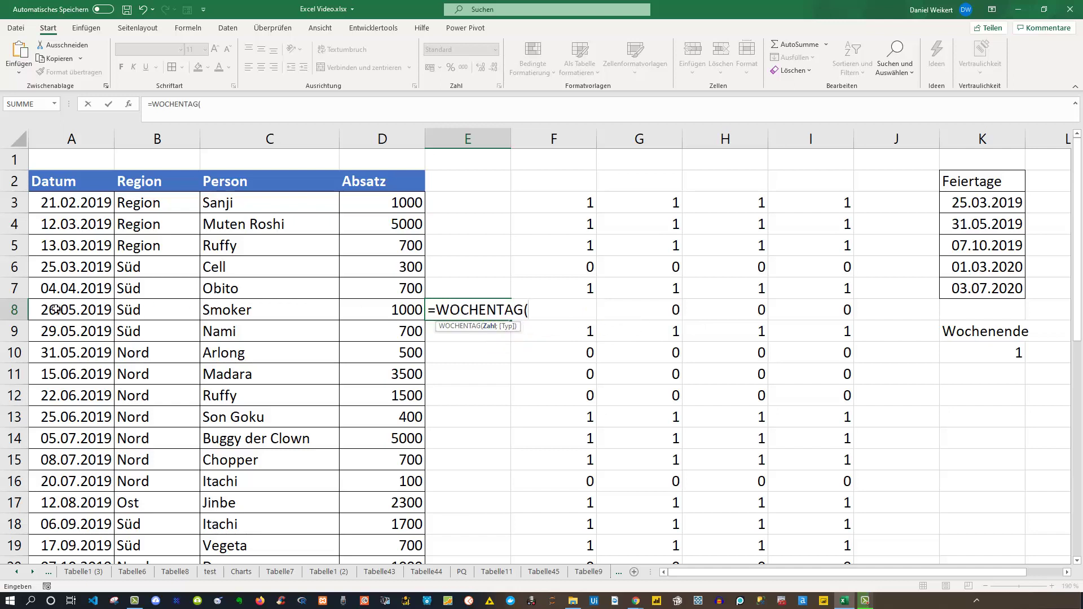
{"action": "left_click", "coordinate": [57, 310]}
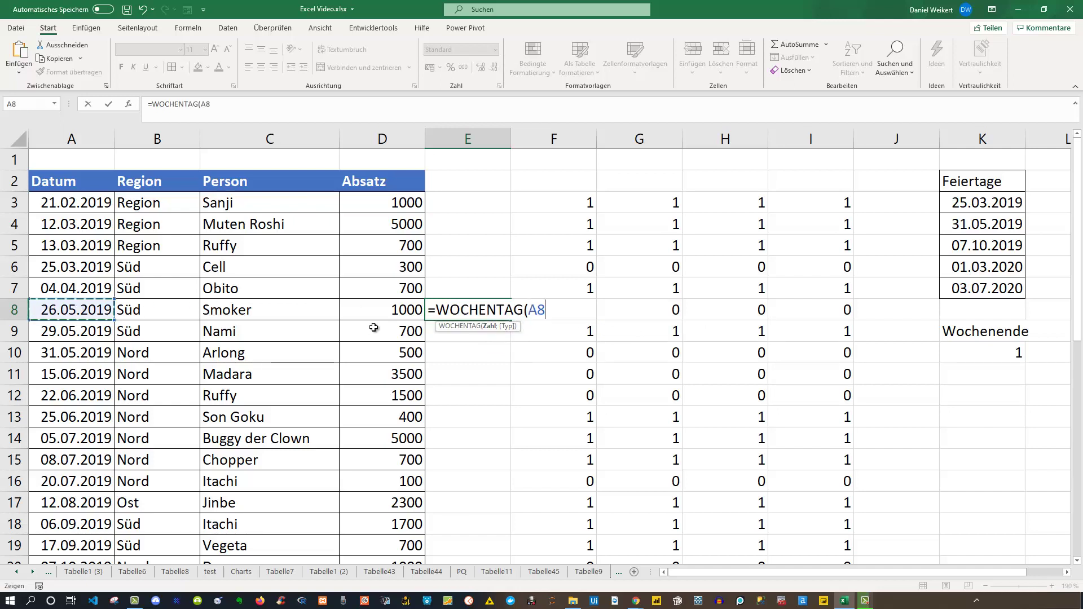
{"action": "type", "text": ";"}
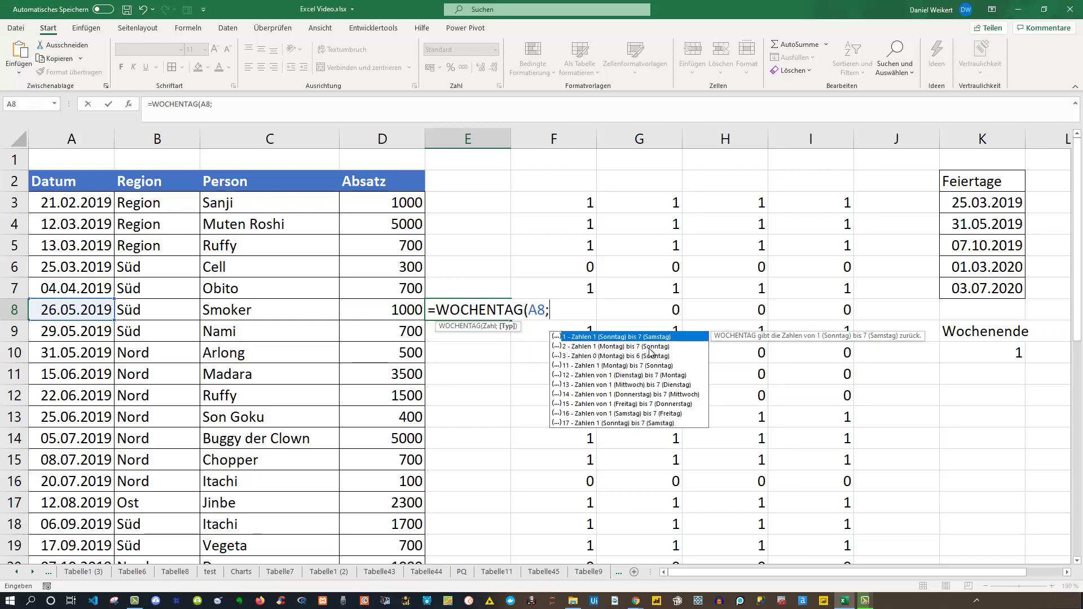
{"action": "type", "text": "2"}
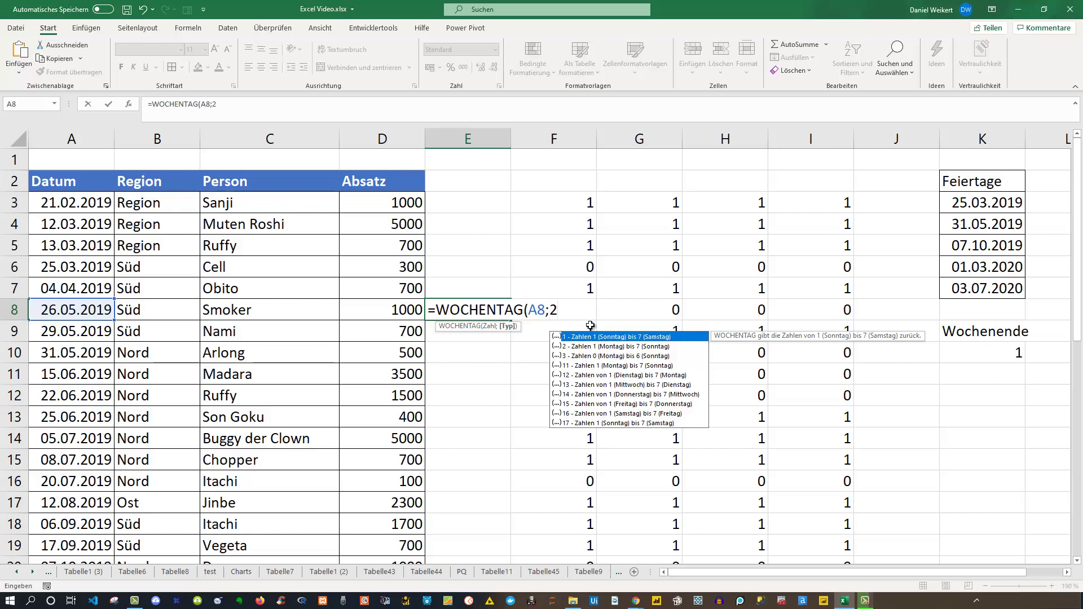
{"action": "type", "text": ")"}
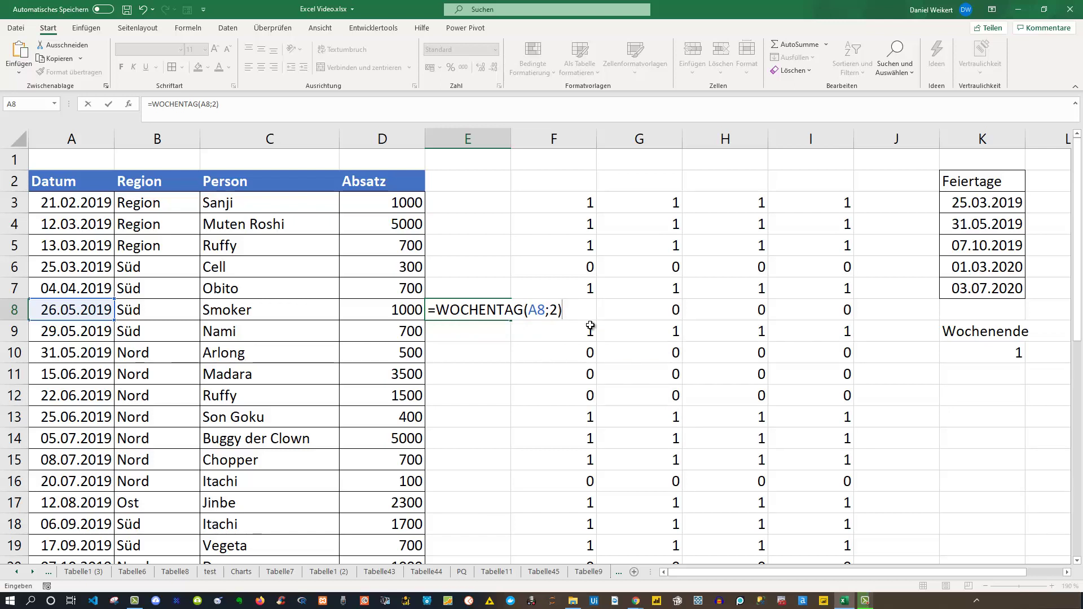
{"action": "key", "text": "Return"}
{"action": "left_click", "coordinate": [496, 310]}
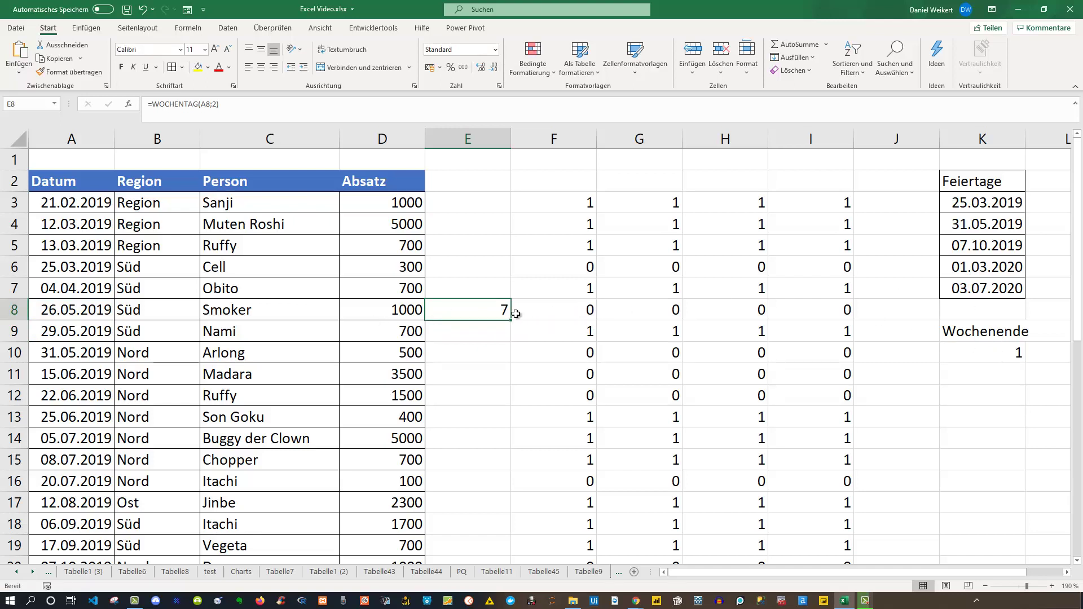
{"action": "key", "text": "Delete"}
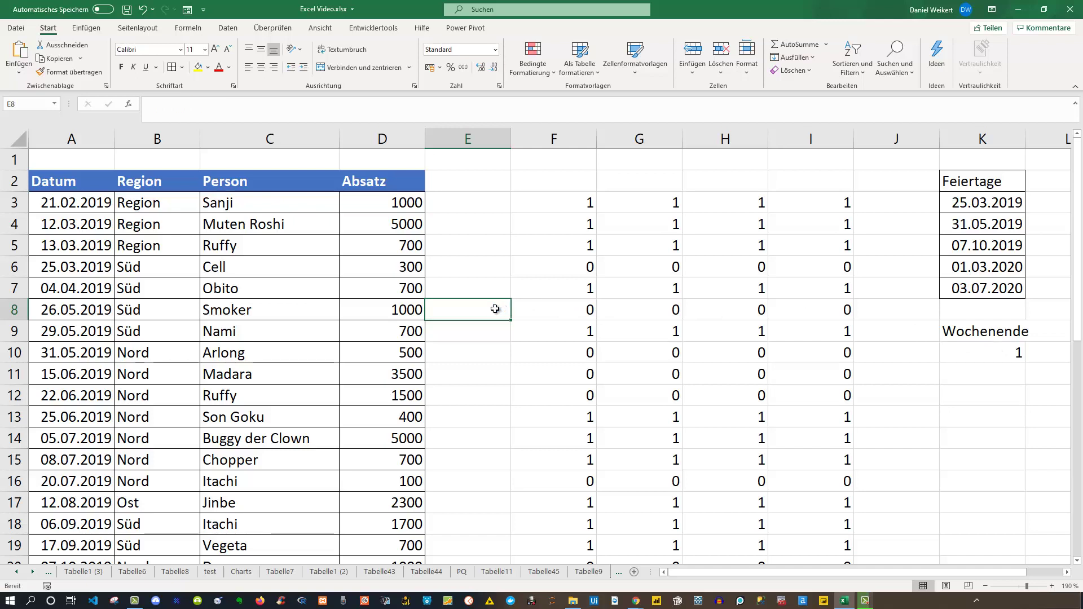
Select F3 to view its NETTOARBEITSTAGE.INTL workday formula.
{"action": "left_click", "coordinate": [581, 201]}
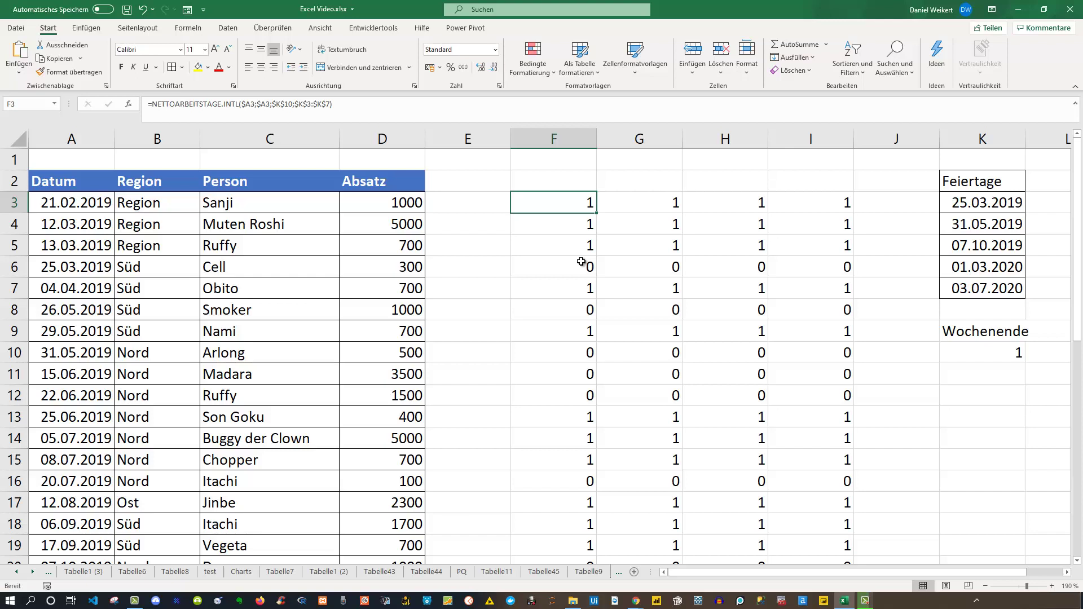
Wrap F3's formula in NICHT( ) so it returns FALSCH for the workday 21.02.2019.
{"action": "double_click", "coordinate": [543, 203]}
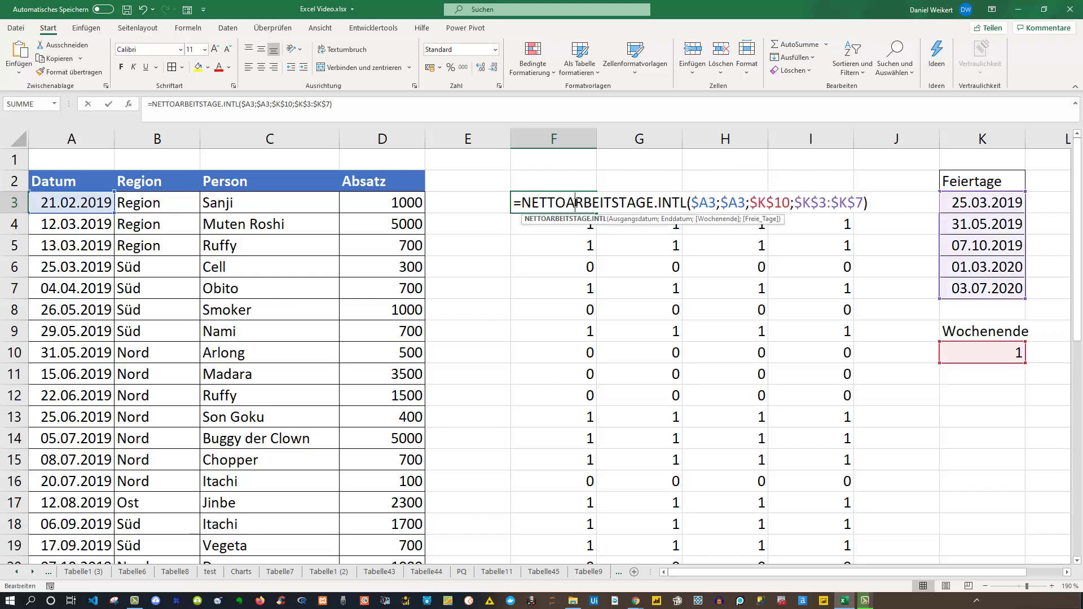
{"action": "left_click", "coordinate": [524, 202]}
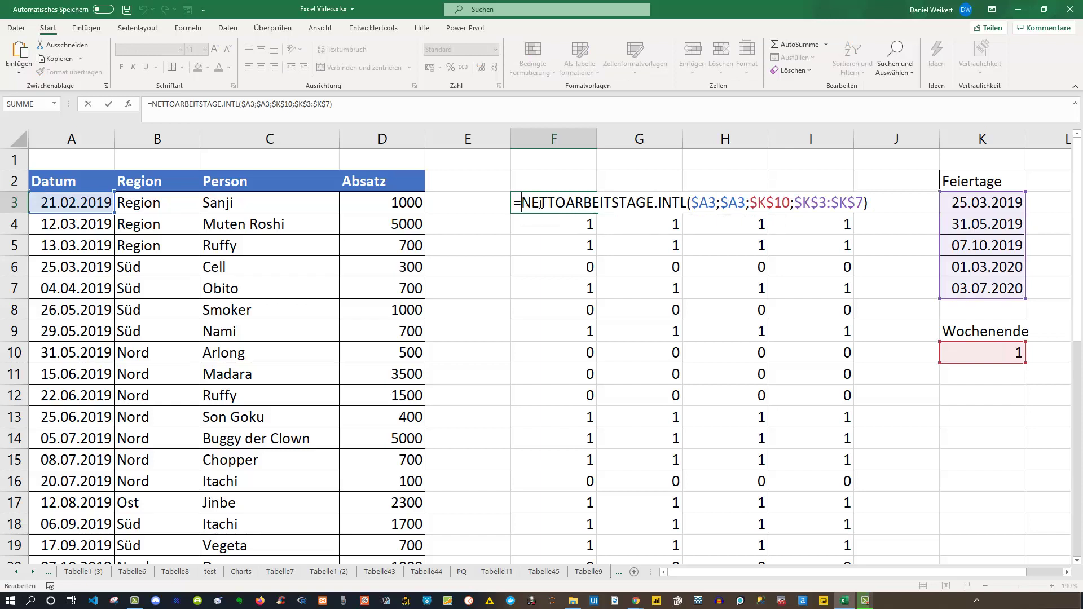
{"action": "type", "text": "NICH"}
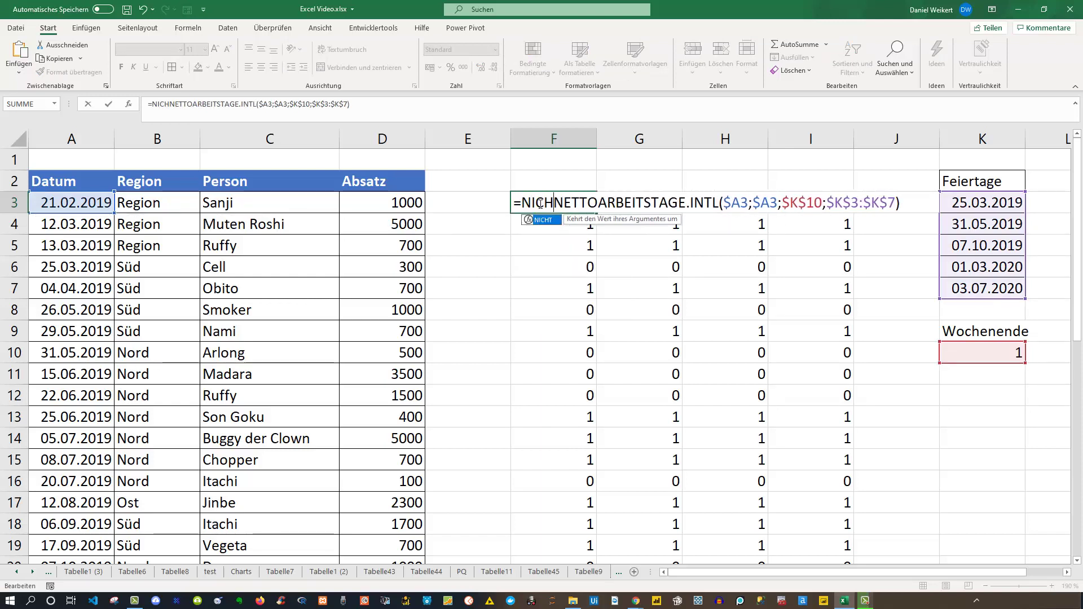
{"action": "type", "text": "T"}
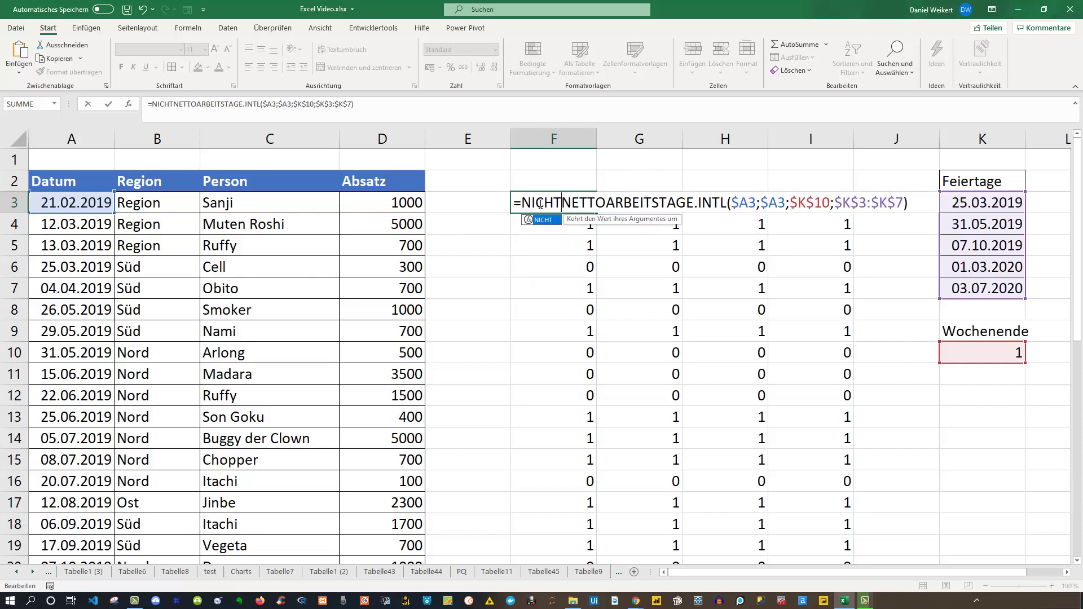
{"action": "type", "text": "("}
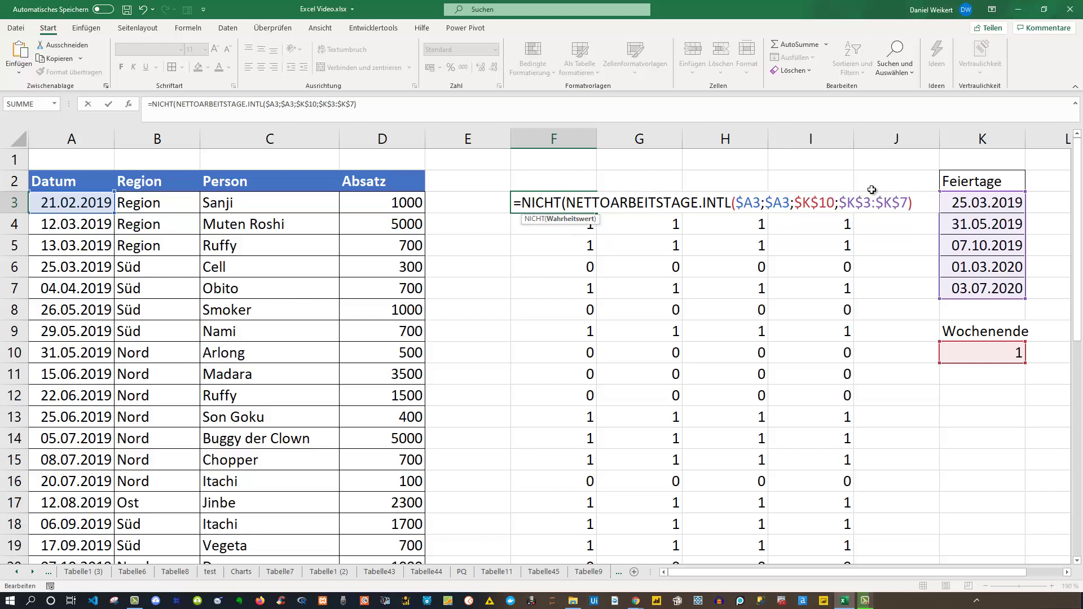
{"action": "type", "text": ")"}
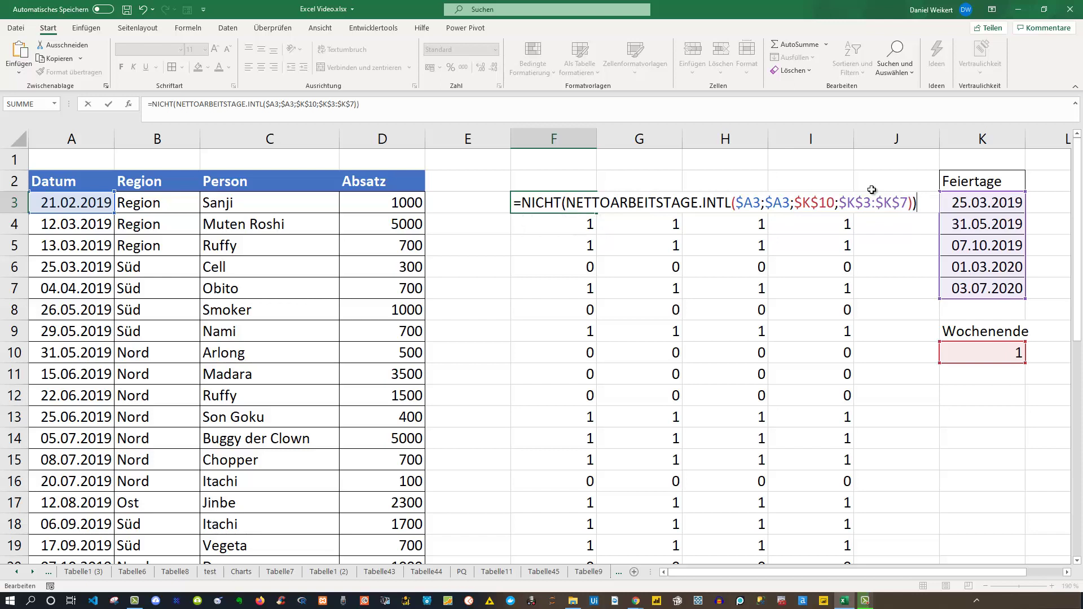
{"action": "key", "text": "Return"}
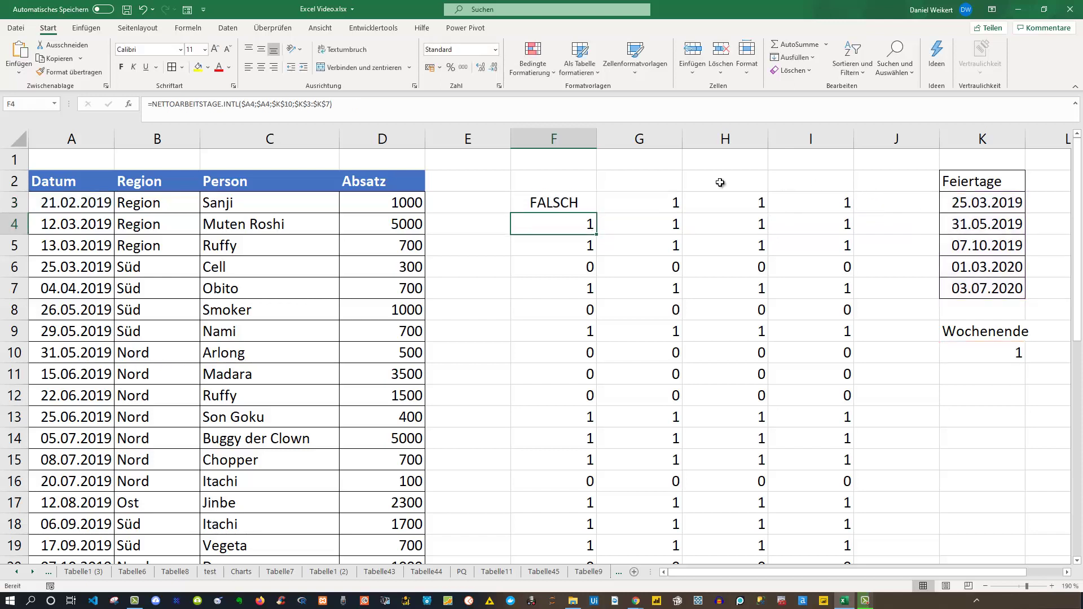
{"action": "left_click", "coordinate": [588, 204]}
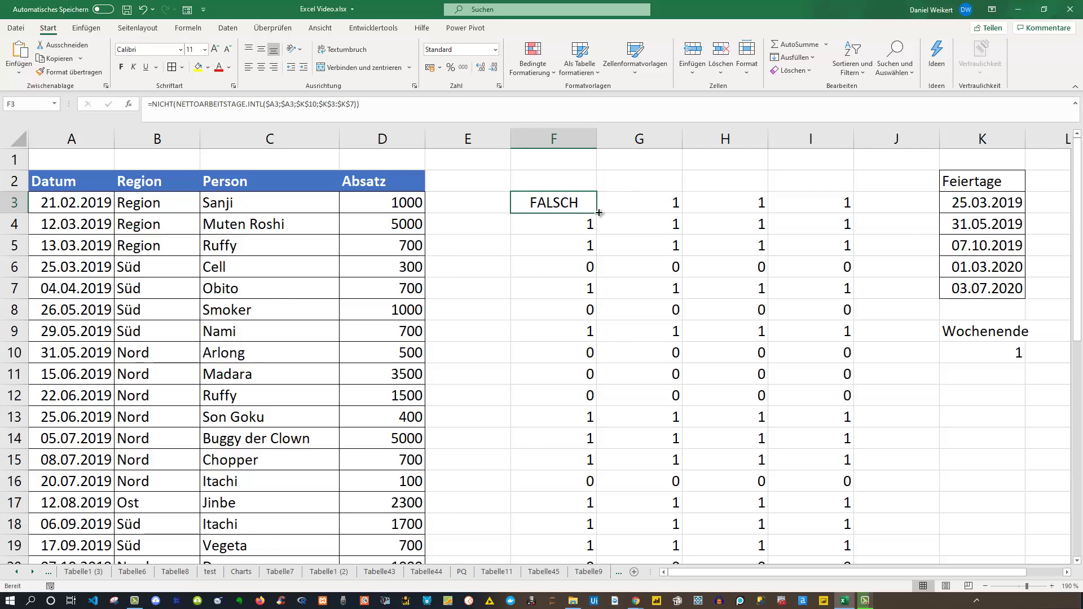
Fill the NICHT formula from F3 across to I3 and down to row 39.
{"action": "mouse_move", "coordinate": [598, 212]}
{"action": "left_mouse_down"}
{"action": "mouse_move", "coordinate": [859, 210]}
{"action": "mouse_move", "coordinate": [868, 566]}
{"action": "left_mouse_up"}
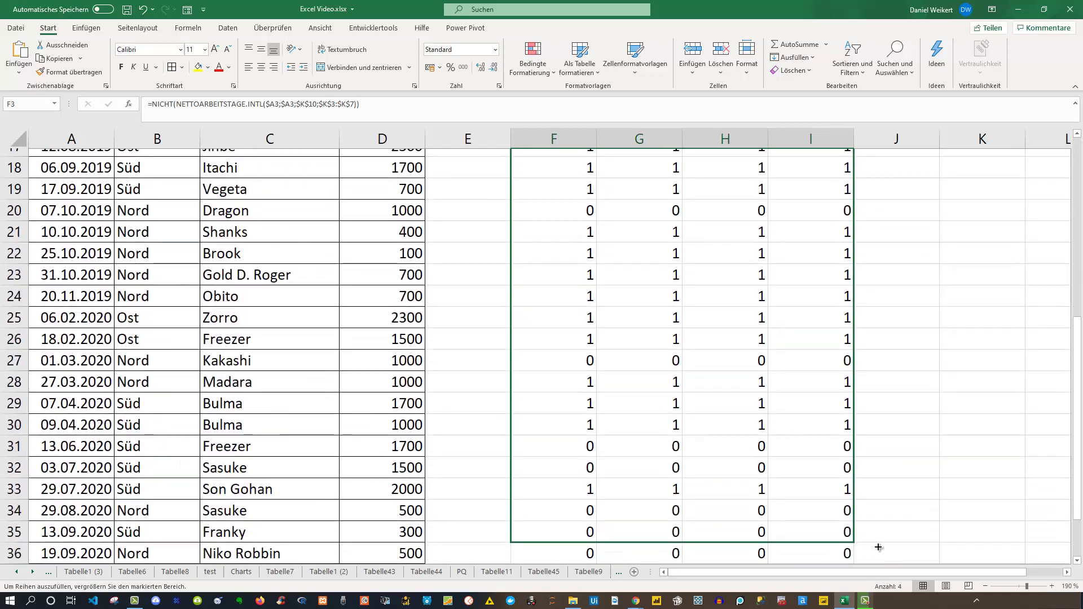
{"action": "left_click_drag", "start_coordinate": [868, 566], "coordinate": [860, 533]}
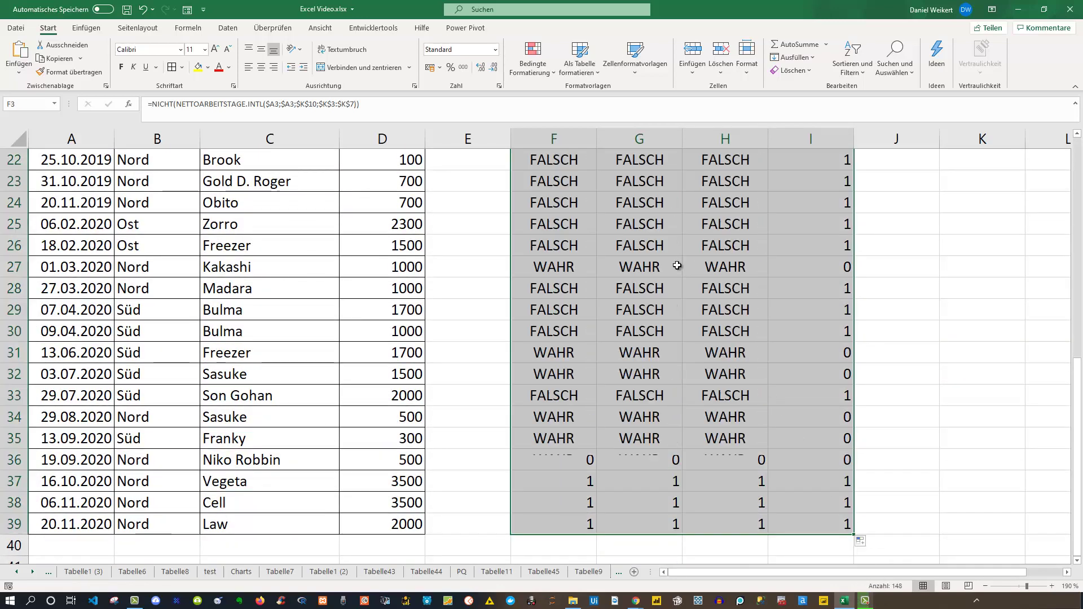
{"action": "scroll", "coordinate": [683, 264], "scroll_direction": "up", "scroll_amount": 7}
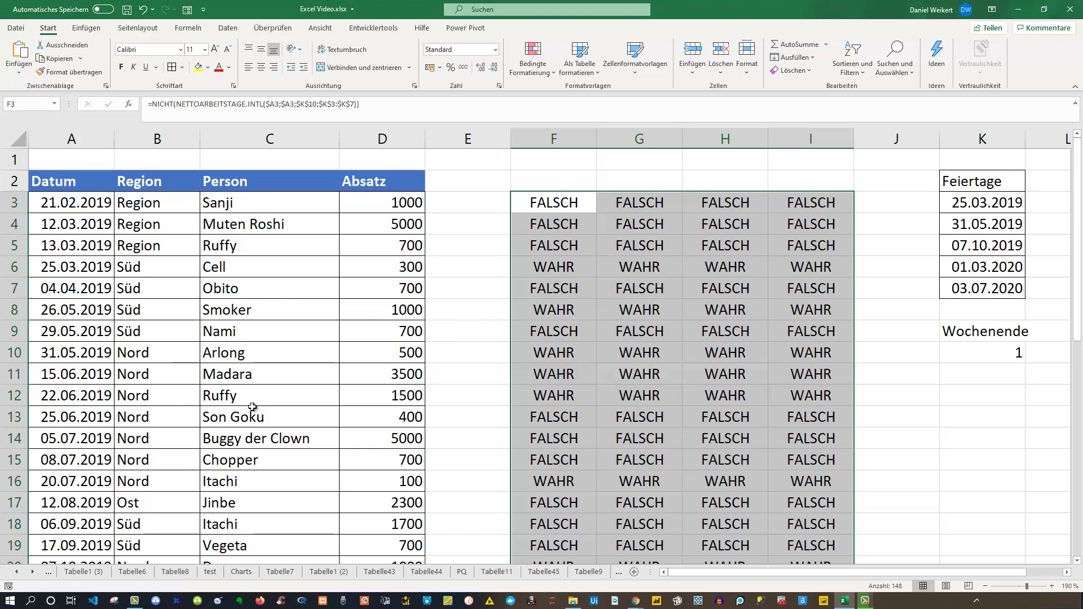
Review the WAHR/FALSCH results from F3 down to row 13, leaving F3 selected.
{"action": "left_click", "coordinate": [402, 438]}
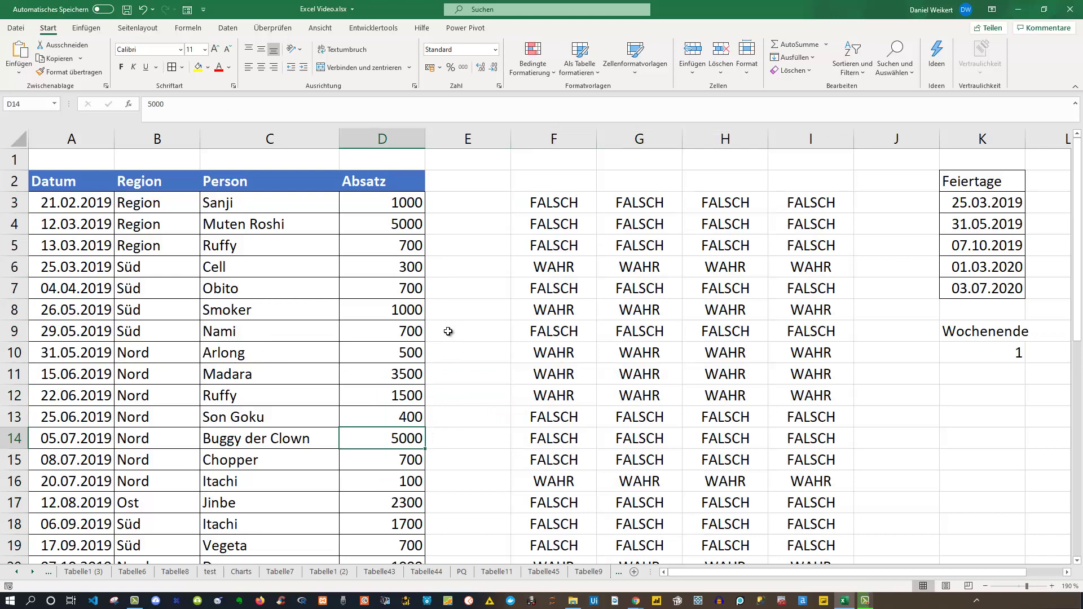
{"action": "left_click", "coordinate": [248, 225]}
{"action": "left_click", "coordinate": [360, 228]}
{"action": "left_click", "coordinate": [459, 224]}
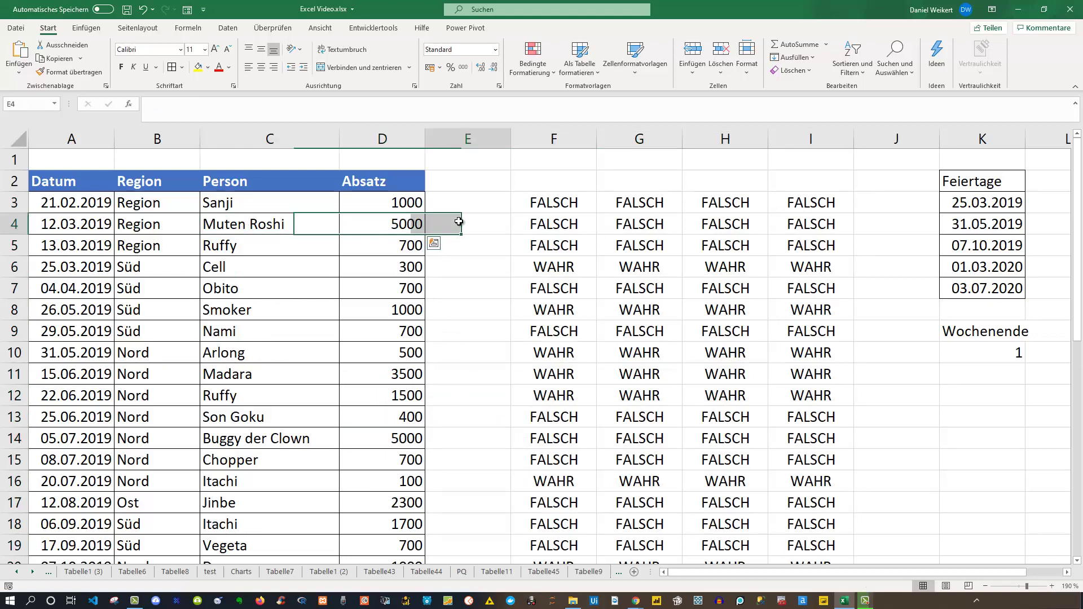
{"action": "left_click", "coordinate": [556, 202]}
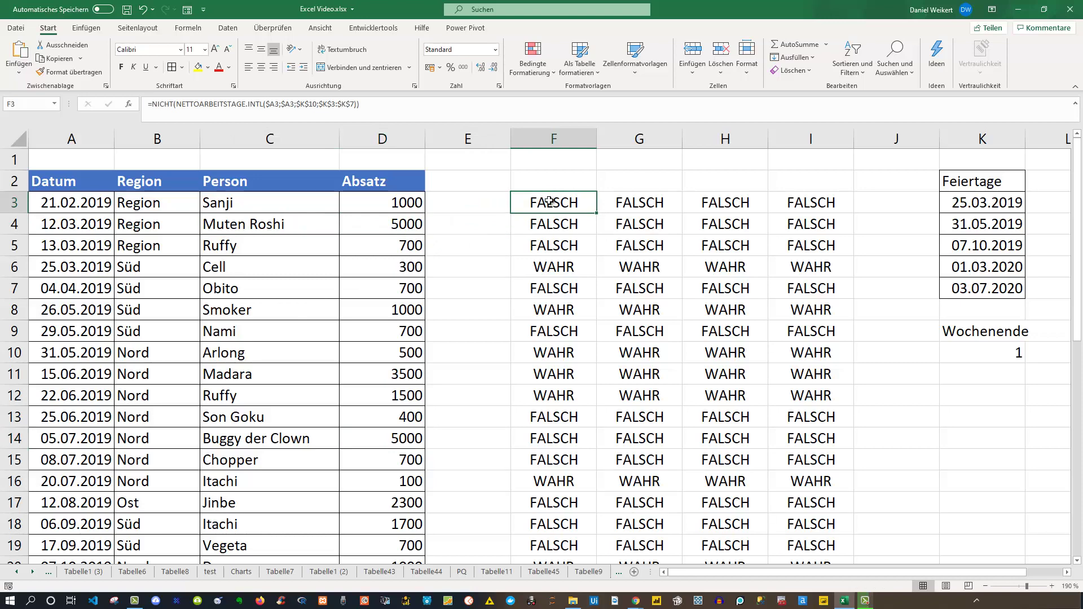
{"action": "left_click_drag", "start_coordinate": [550, 202], "coordinate": [793, 408]}
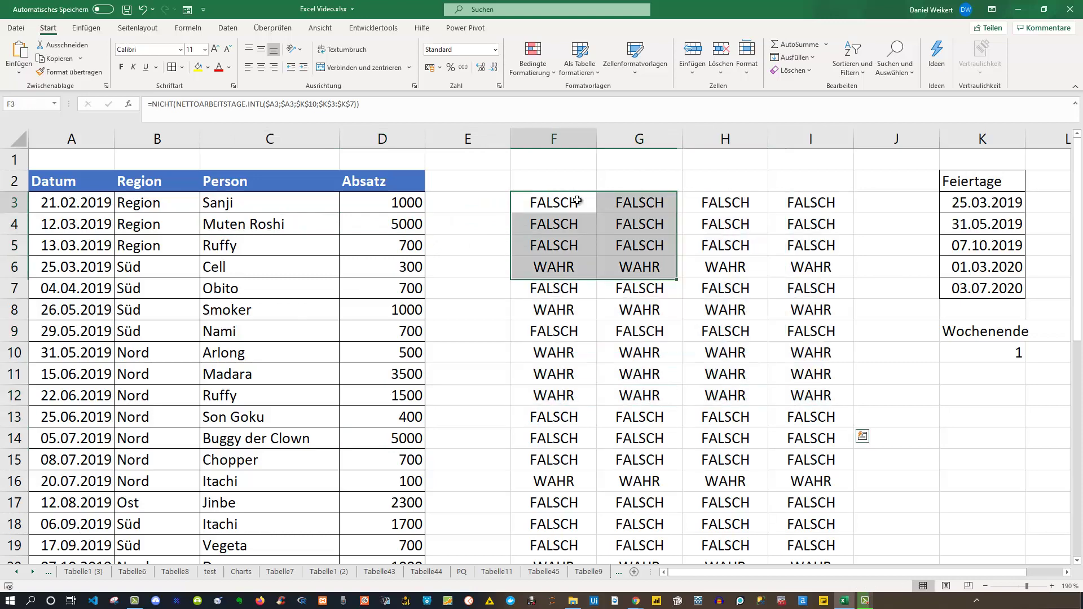
{"action": "left_click", "coordinate": [576, 200]}
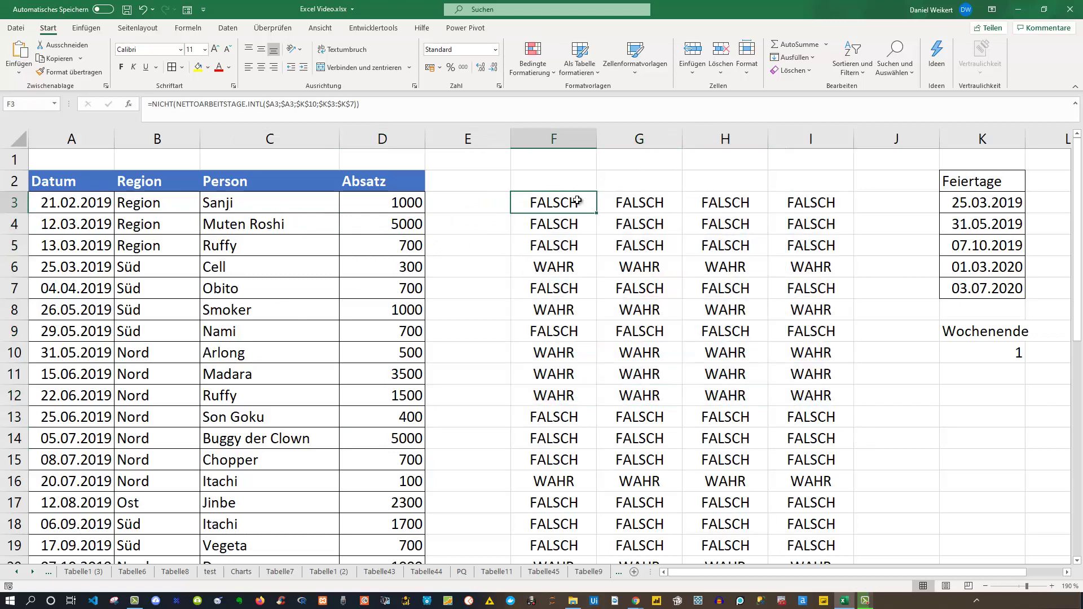
Copy F3's NICHT(NETTOARBEITSTAGE.INTL…) formula text without changing it, then select the table from A3.
{"action": "double_click", "coordinate": [576, 200]}
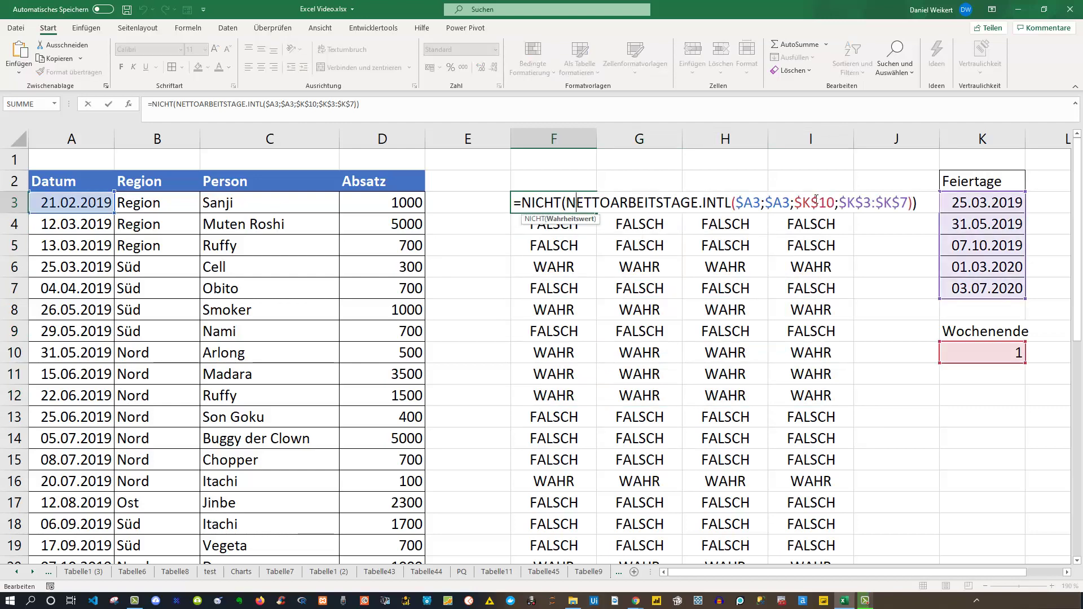
{"action": "left_click_drag", "start_coordinate": [917, 202], "coordinate": [525, 209]}
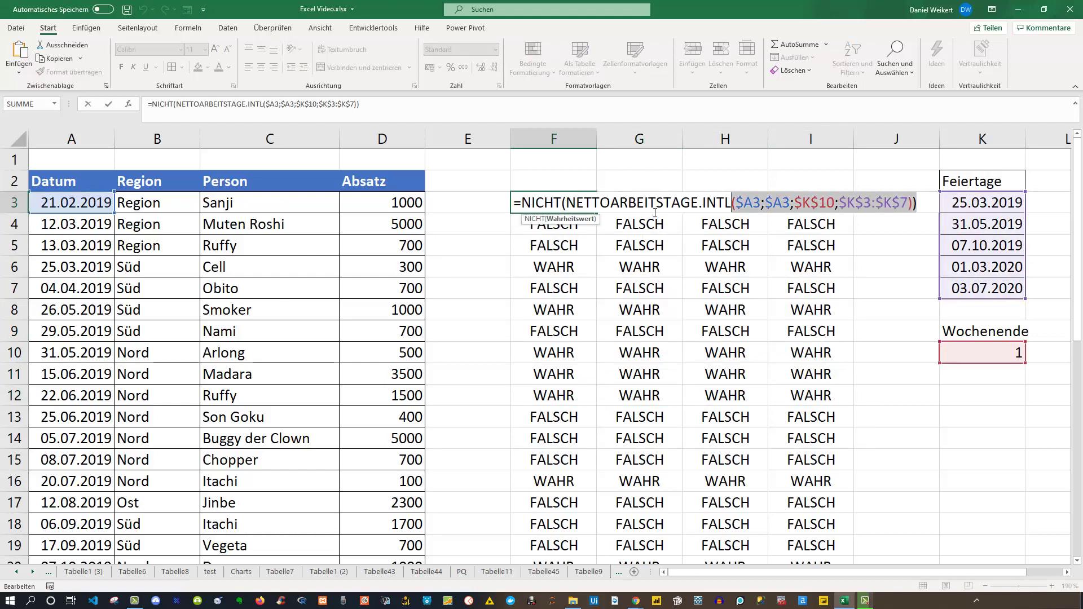
{"action": "left_click", "coordinate": [515, 207]}
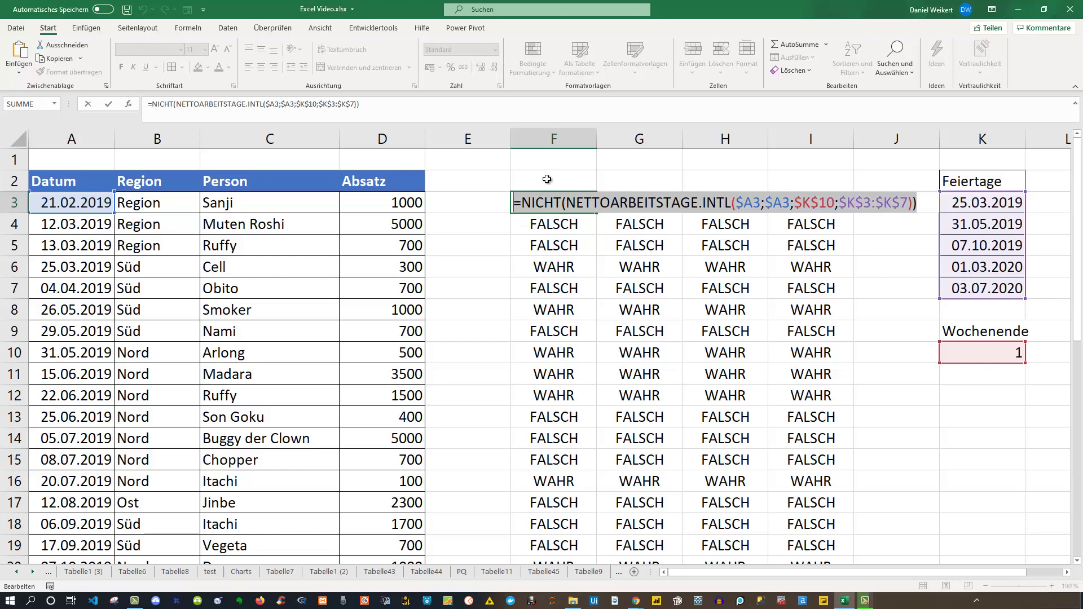
{"action": "key", "text": "Escape"}
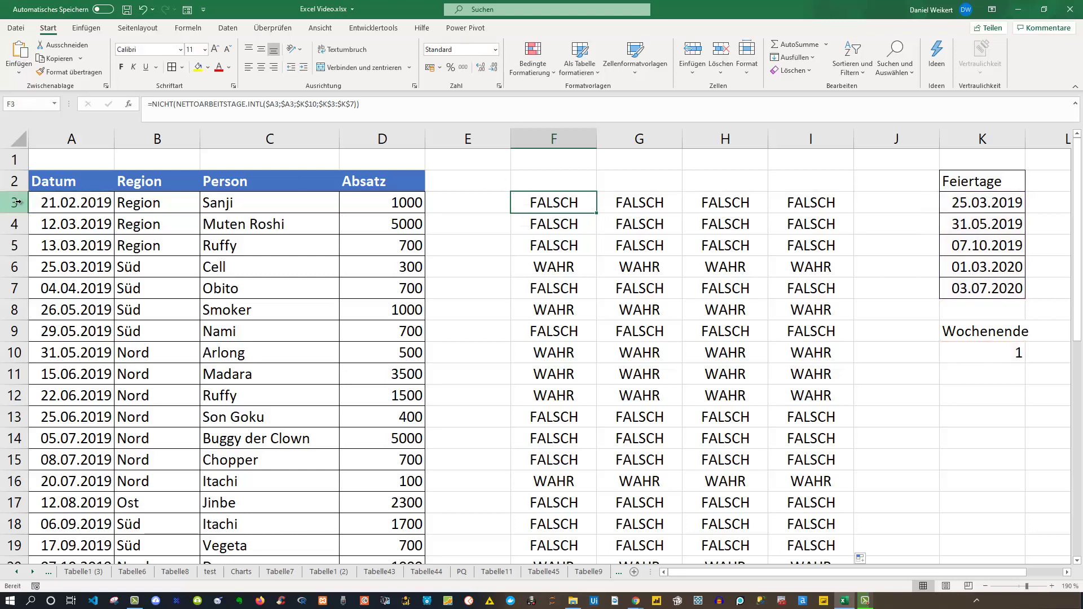
{"action": "left_click", "coordinate": [49, 202]}
{"action": "left_click_drag", "start_coordinate": [49, 202], "coordinate": [399, 572]}
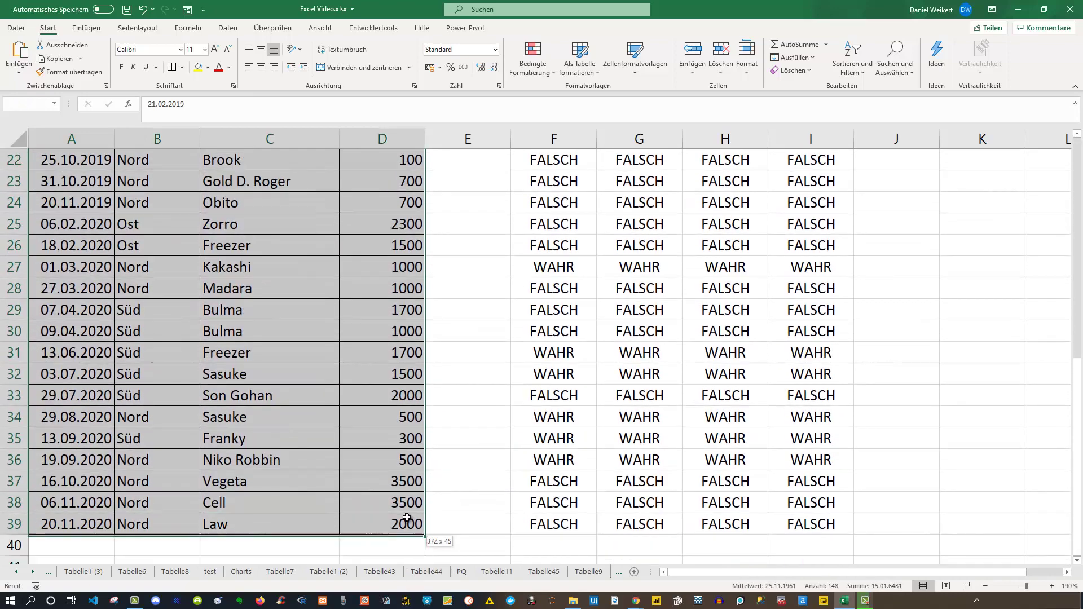
Create a formula-based conditional formatting rule for A3:D39 with the pasted NICHT(NETTOARBEITSTAGE.INTL…) condition.
{"action": "left_click_drag", "start_coordinate": [399, 573], "coordinate": [407, 518]}
{"action": "scroll", "coordinate": [342, 336], "scroll_direction": "up", "scroll_amount": 6}
{"action": "scroll", "coordinate": [346, 339], "scroll_direction": "up", "scroll_amount": 1}
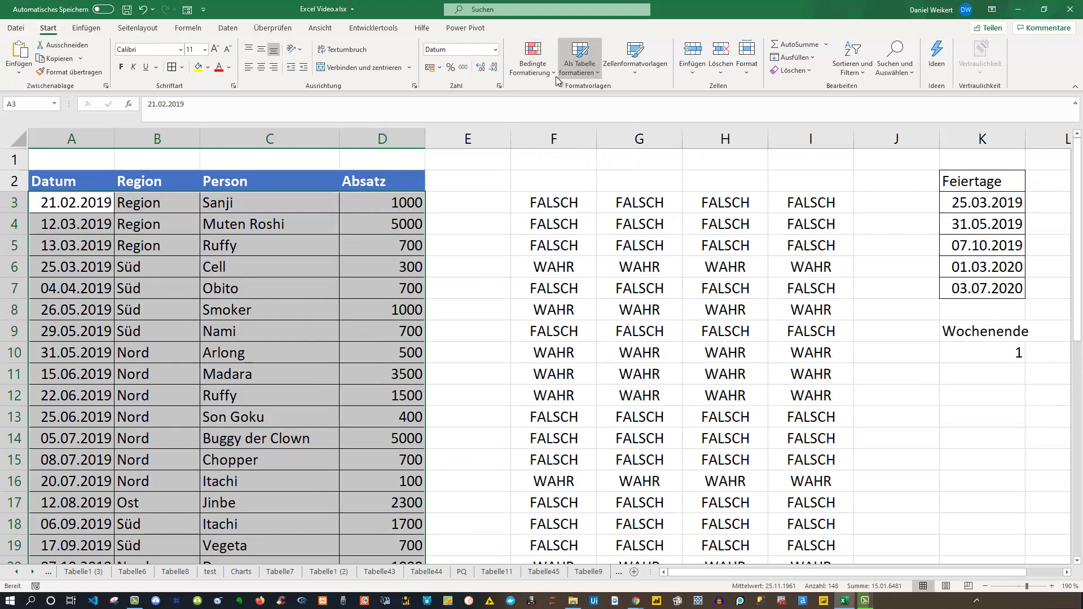
{"action": "left_click", "coordinate": [548, 77]}
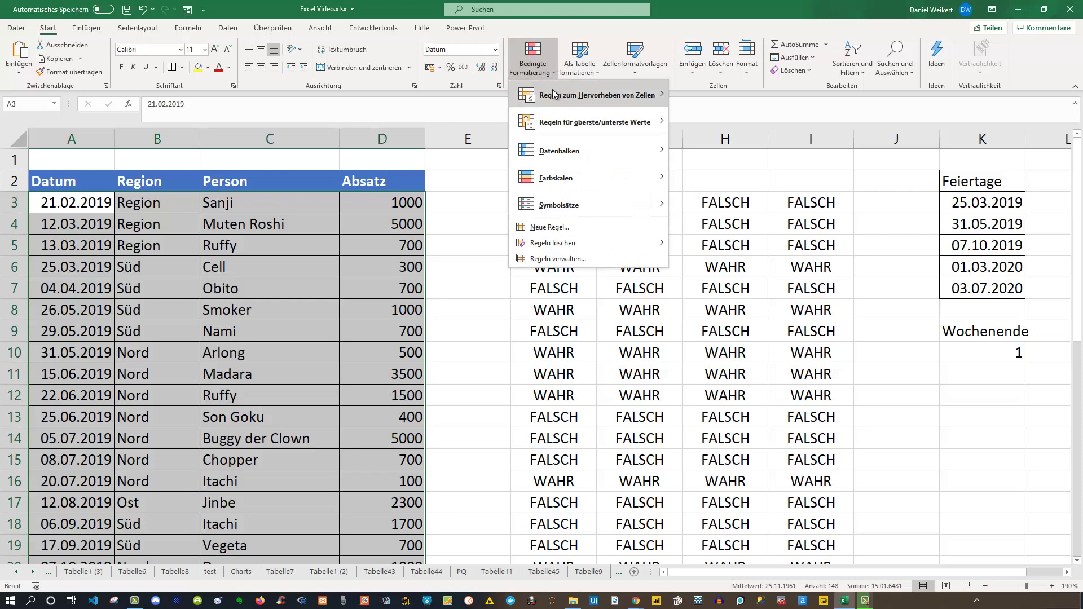
{"action": "mouse_move", "coordinate": [584, 177]}
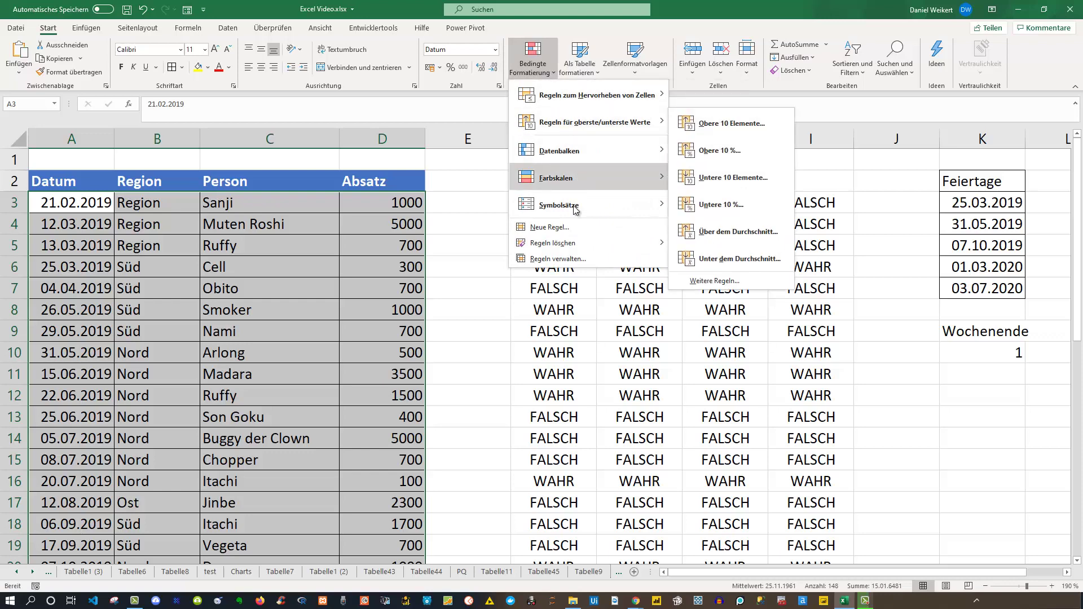
{"action": "left_click", "coordinate": [553, 231]}
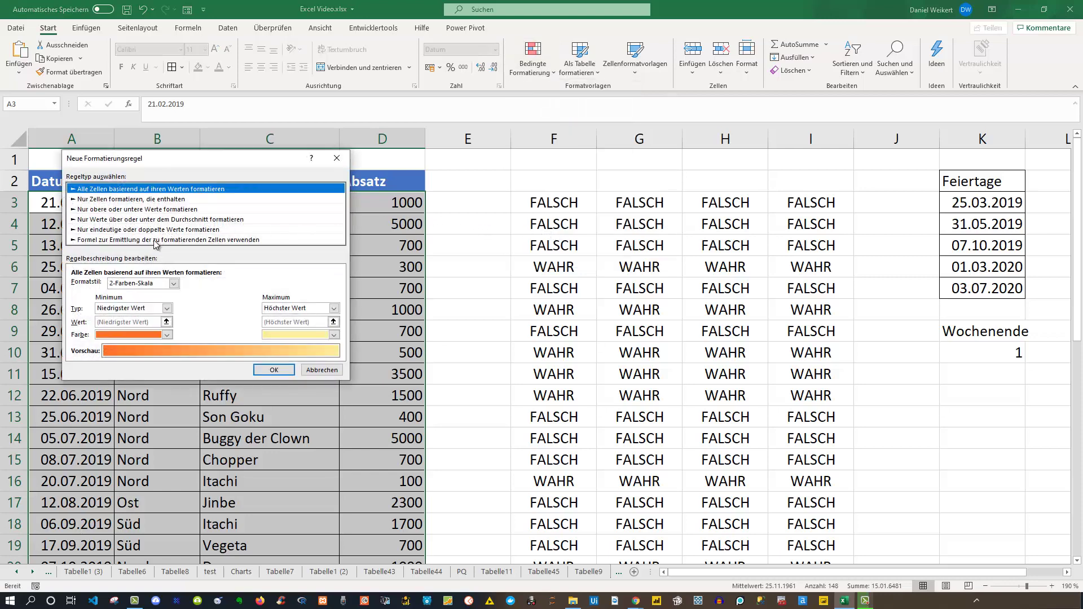
{"action": "left_click", "coordinate": [155, 240]}
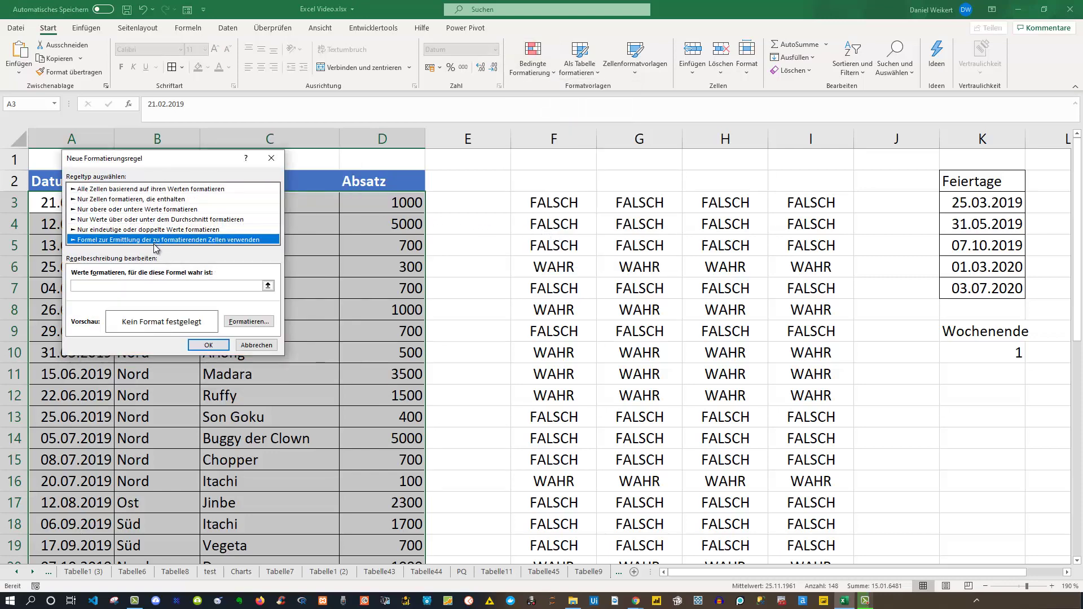
{"action": "left_click", "coordinate": [106, 289]}
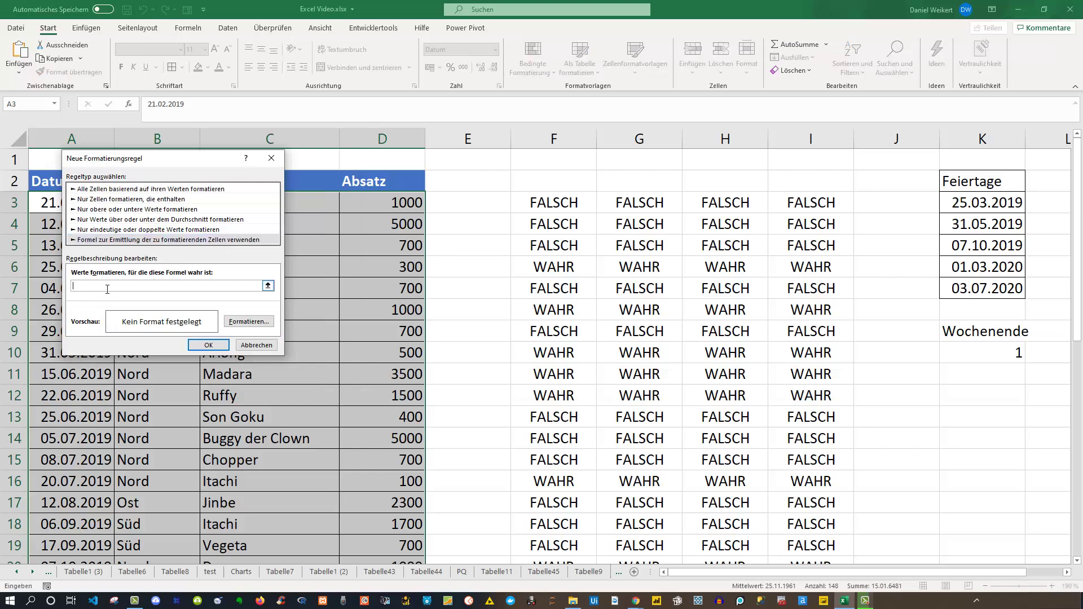
{"action": "type", "text": "=NICHT(NETTOARBEITSTAGE.INTL($A3;$A3;$K$10;$K$3:$K$7))"}
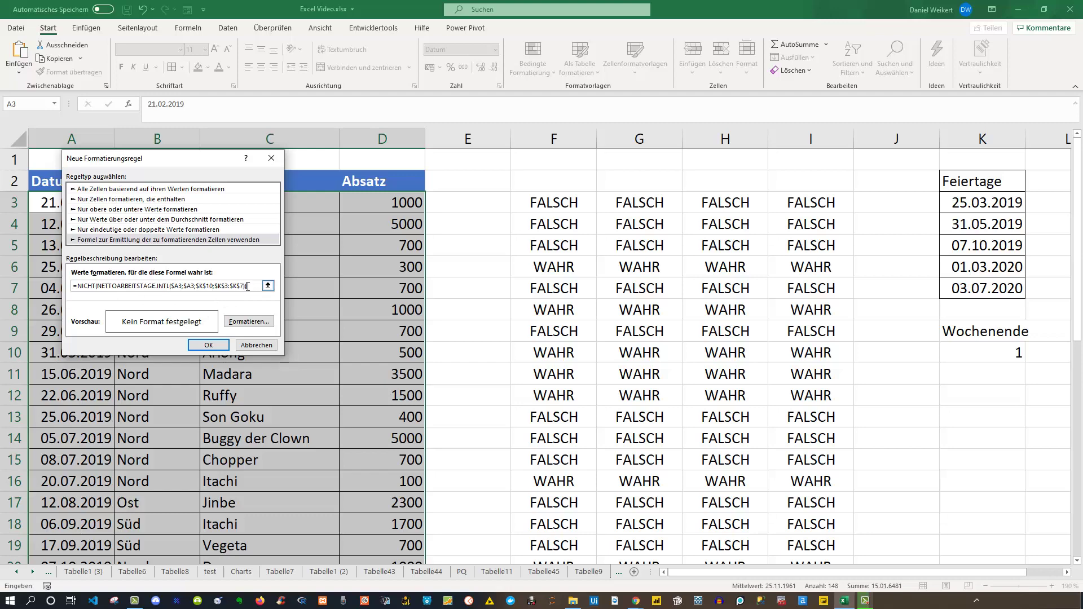
{"action": "left_click", "coordinate": [245, 323]}
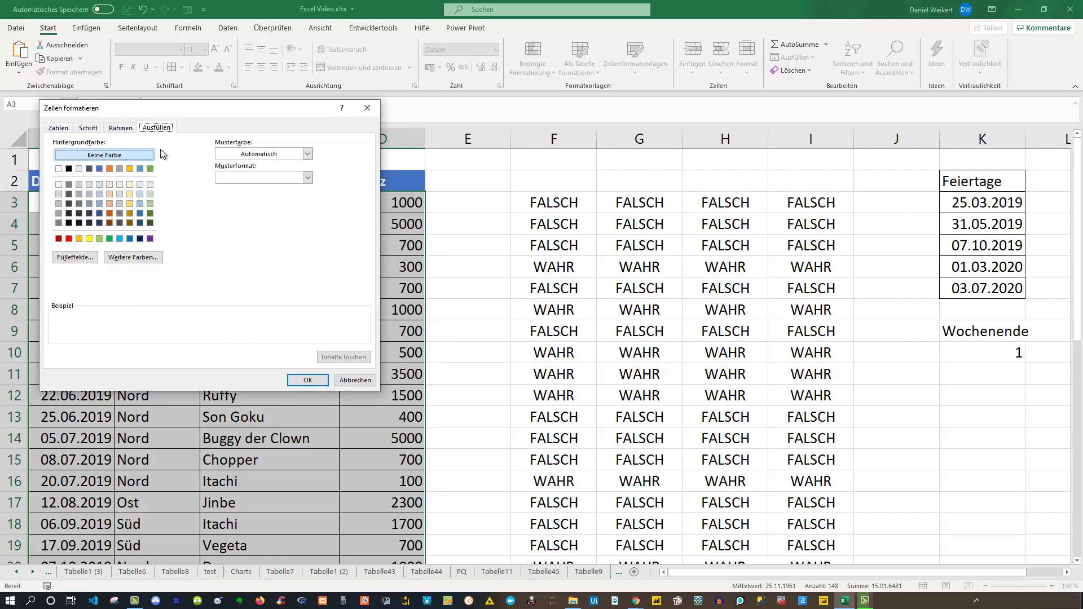
Choose a light blue fill for the rule, confirm both dialogs, and deselect the table range.
{"action": "left_click", "coordinate": [141, 203]}
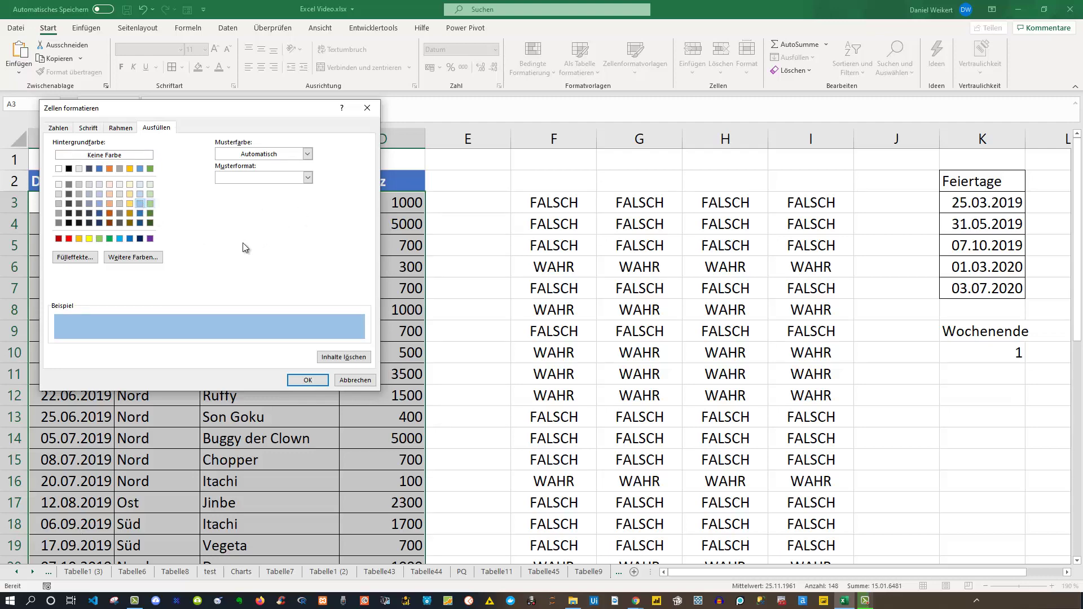
{"action": "left_click", "coordinate": [318, 382]}
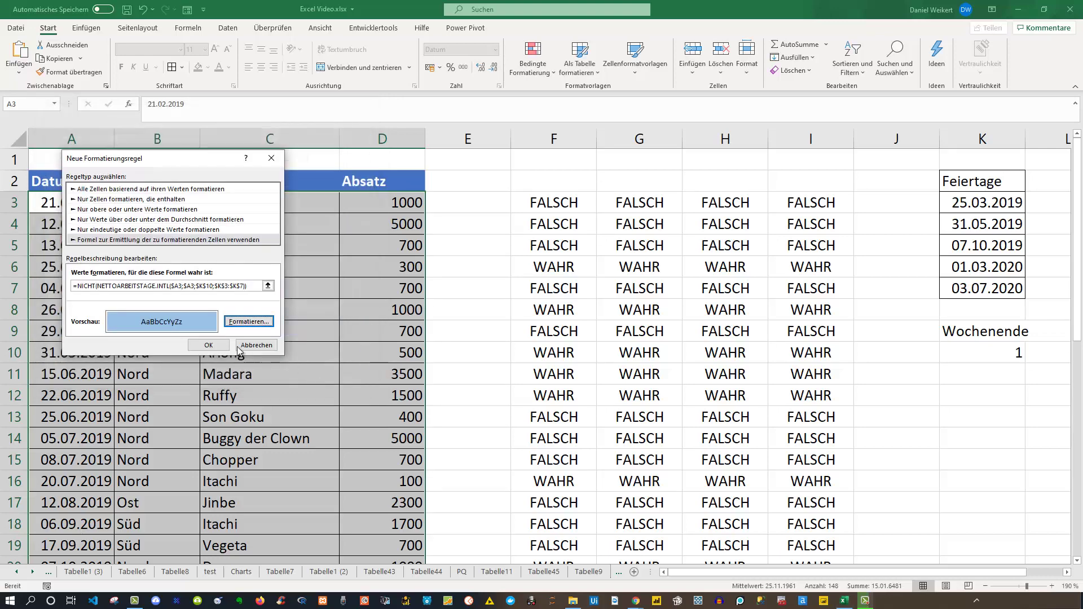
{"action": "left_click", "coordinate": [245, 321]}
{"action": "left_click", "coordinate": [464, 266]}
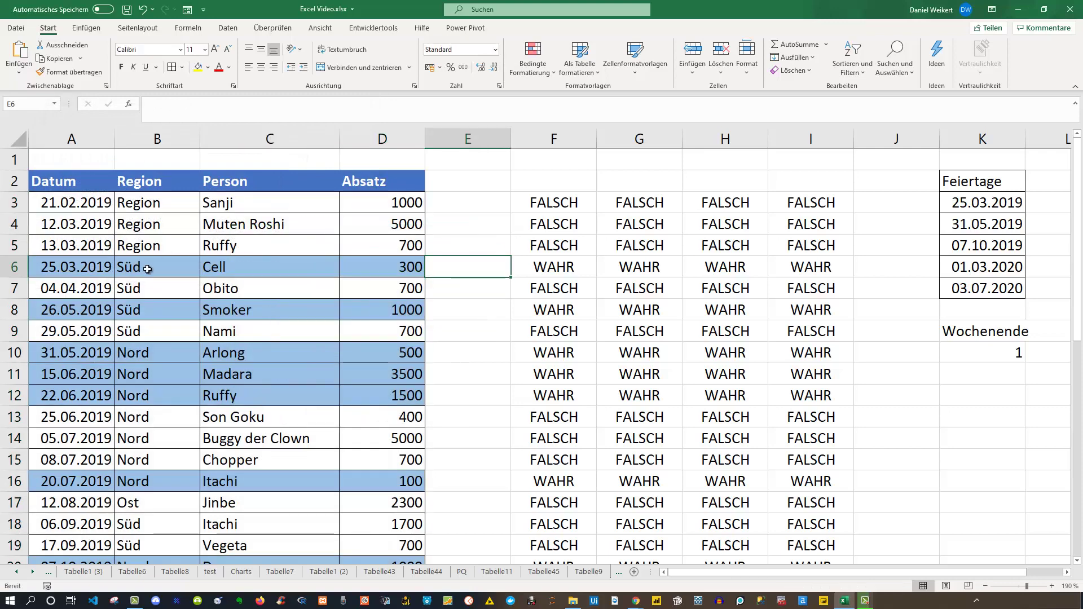
{"action": "left_click_drag", "start_coordinate": [96, 267], "coordinate": [317, 267]}
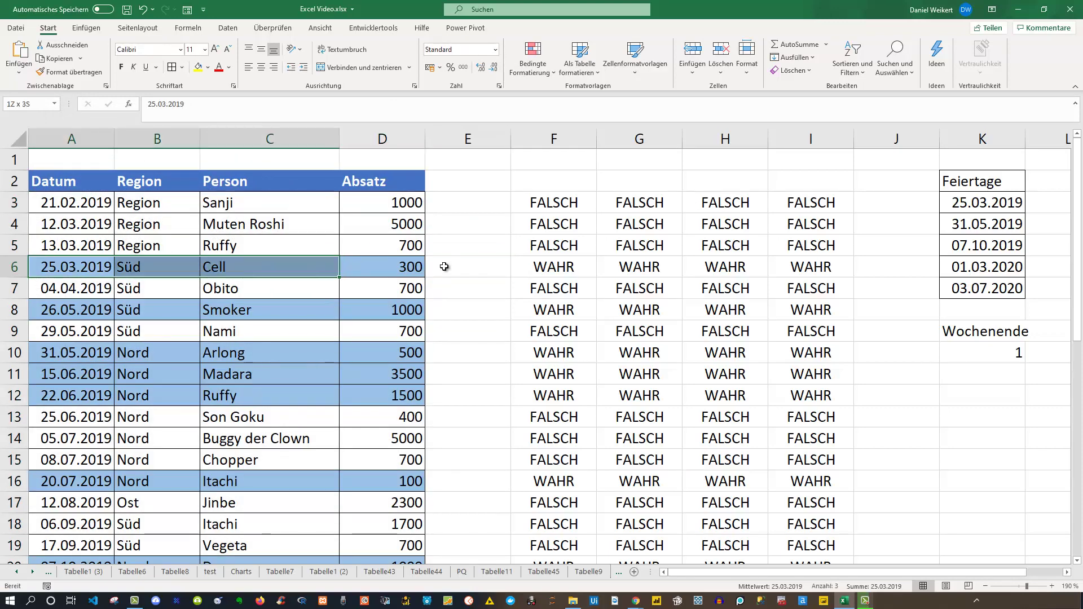
{"action": "left_click", "coordinate": [570, 271]}
{"action": "key", "text": "Down"}
{"action": "key", "text": "Down"}
{"action": "key", "text": "Down"}
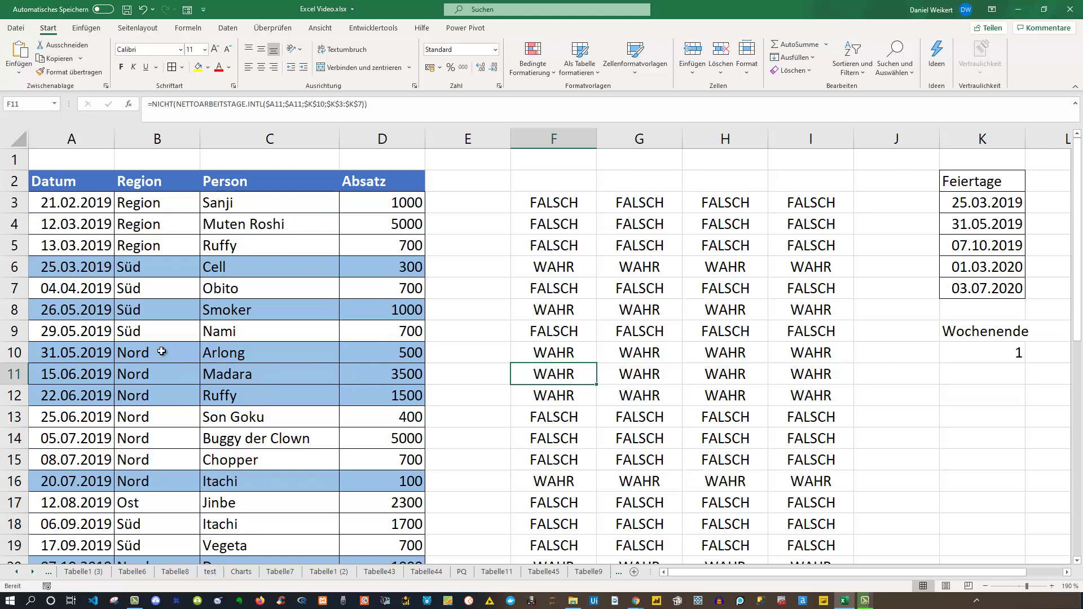
{"action": "left_click", "coordinate": [978, 205]}
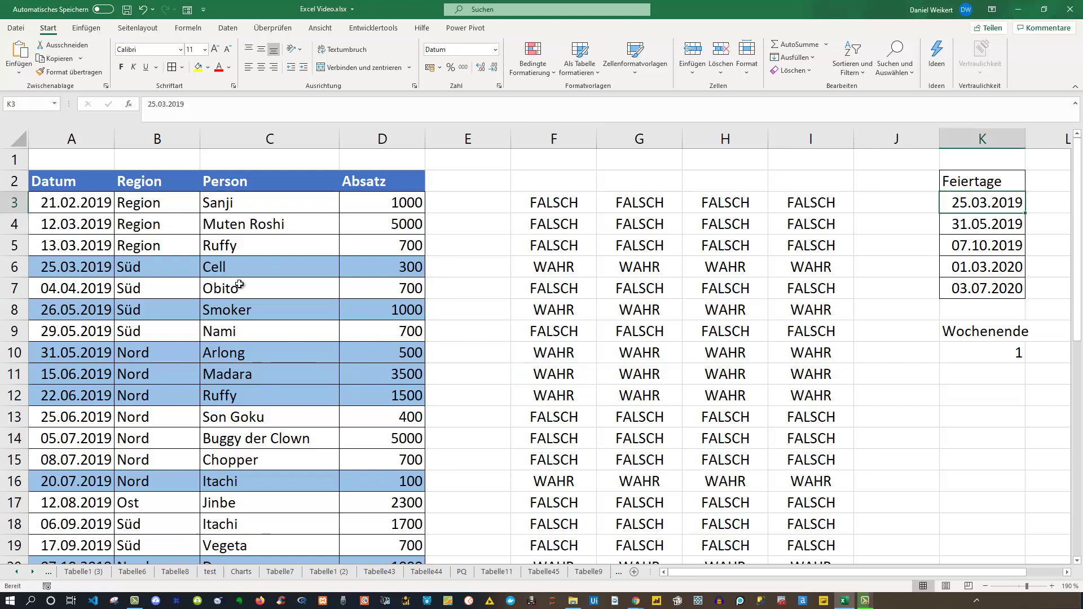
{"action": "left_click", "coordinate": [63, 267]}
{"action": "left_click", "coordinate": [61, 308]}
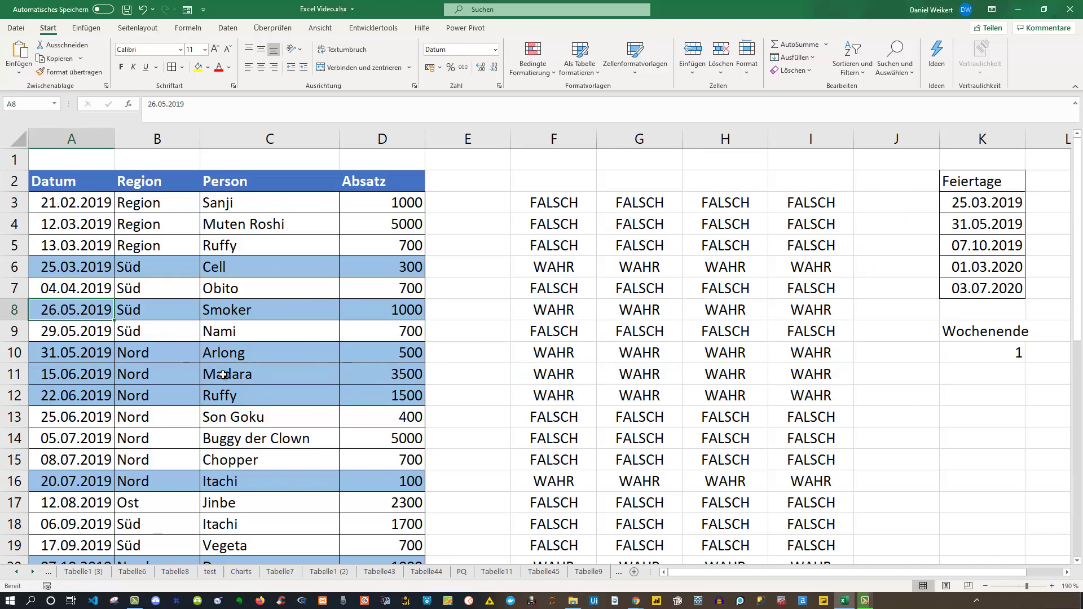
{"action": "scroll", "coordinate": [223, 374], "scroll_direction": "down", "scroll_amount": 5}
{"action": "scroll", "coordinate": [223, 374], "scroll_direction": "down", "scroll_amount": 5}
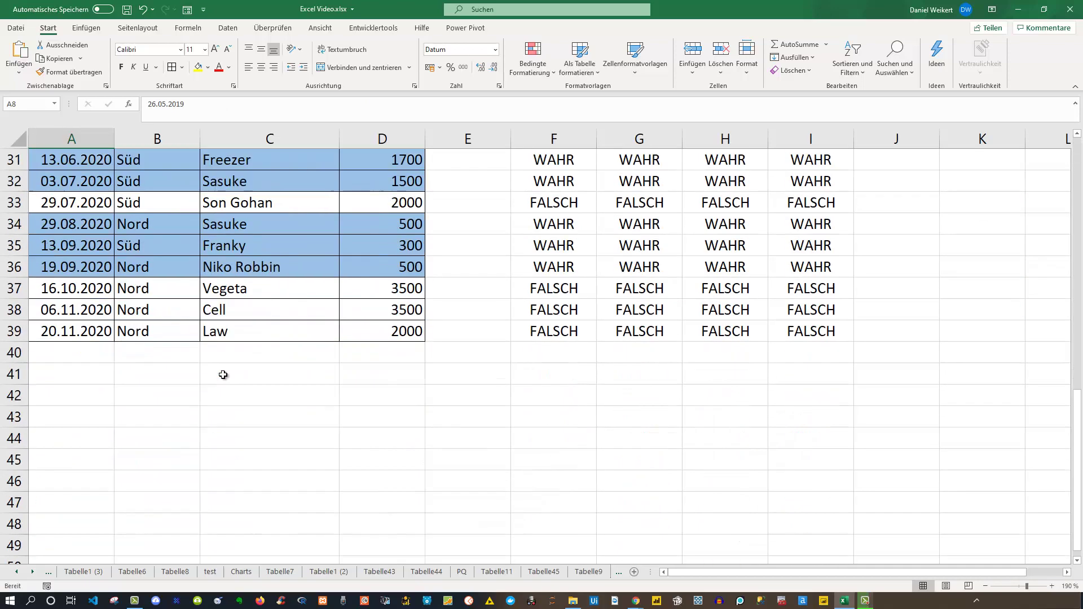
{"action": "scroll", "coordinate": [223, 375], "scroll_direction": "up", "scroll_amount": 7}
{"action": "scroll", "coordinate": [223, 375], "scroll_direction": "up", "scroll_amount": 3}
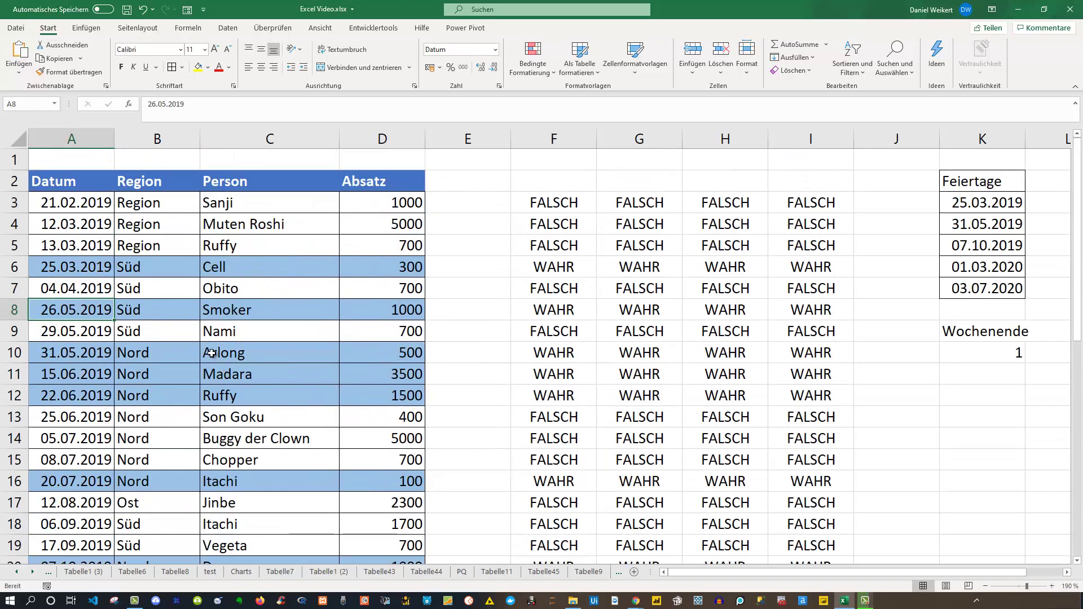
{"action": "left_click", "coordinate": [533, 203]}
{"action": "double_click", "coordinate": [539, 204]}
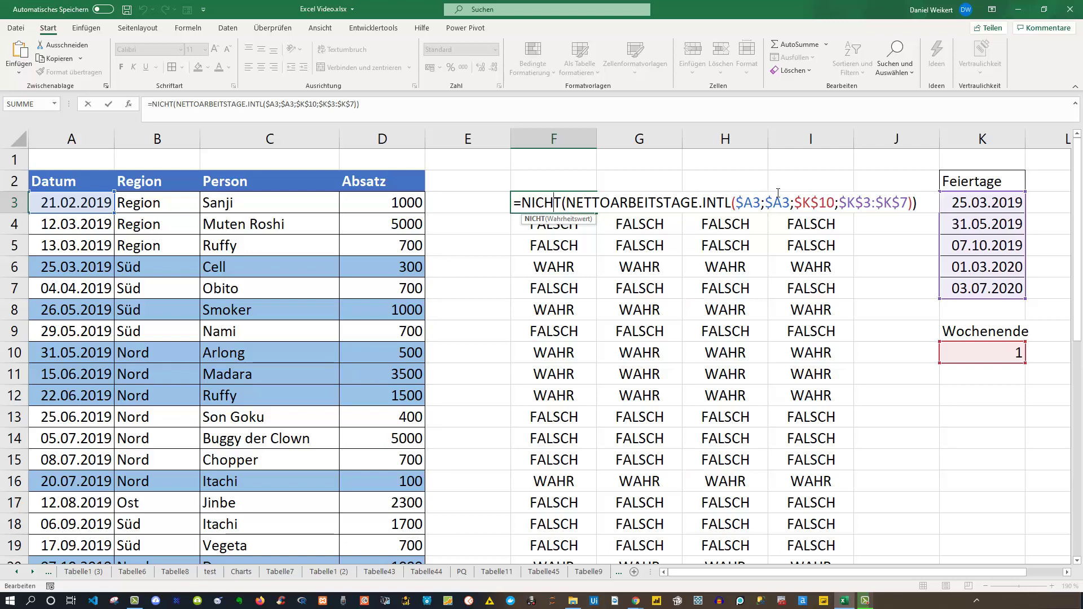
{"action": "left_click", "coordinate": [1006, 354]}
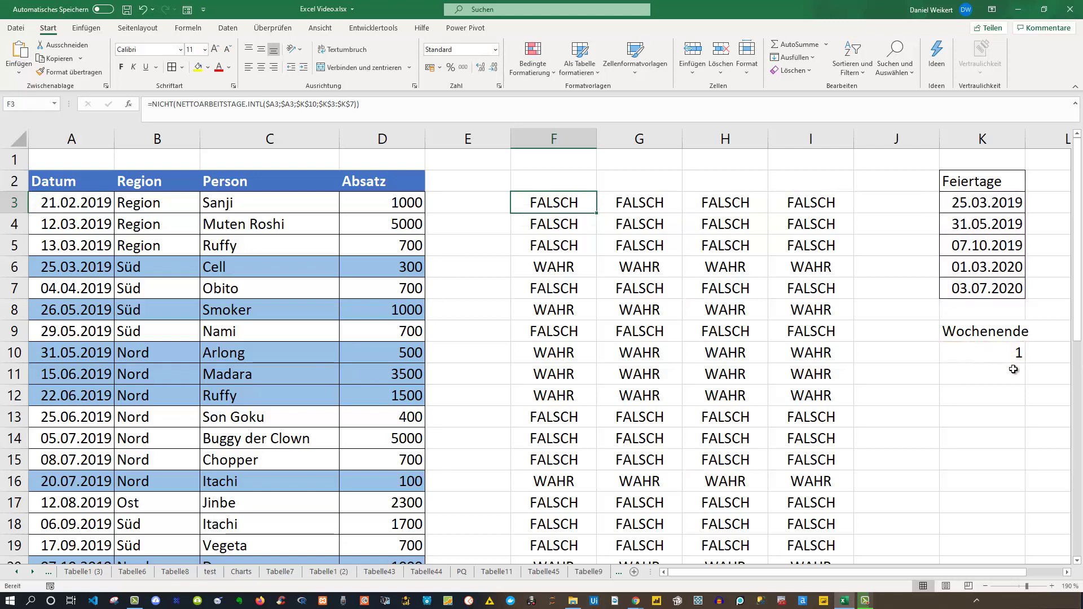
{"action": "type", "text": "2"}
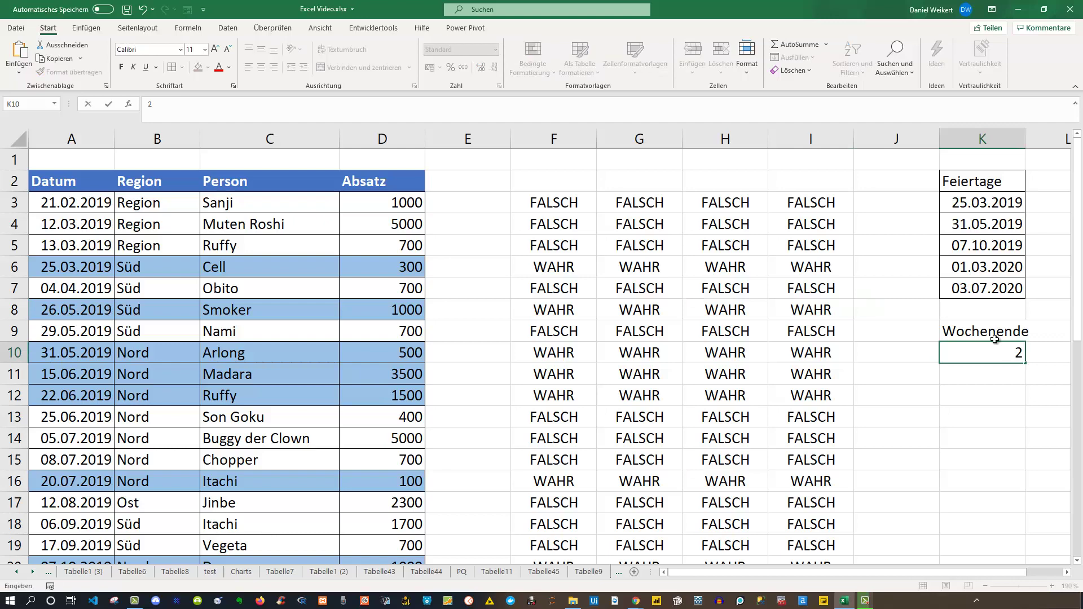
{"action": "key", "text": "Return"}
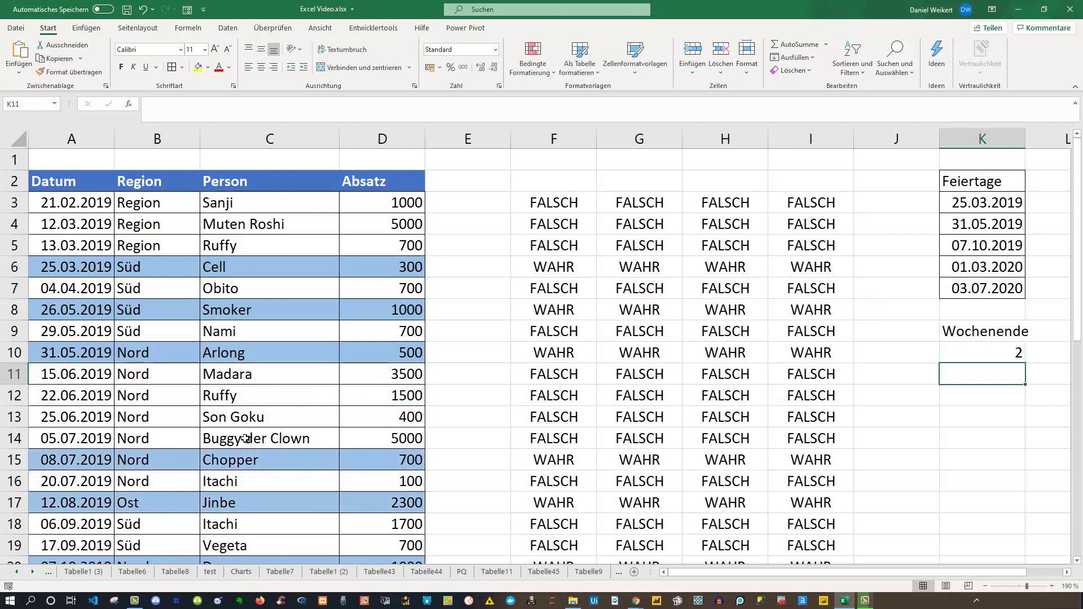
{"action": "left_click", "coordinate": [1008, 355]}
{"action": "type", "text": "1"}
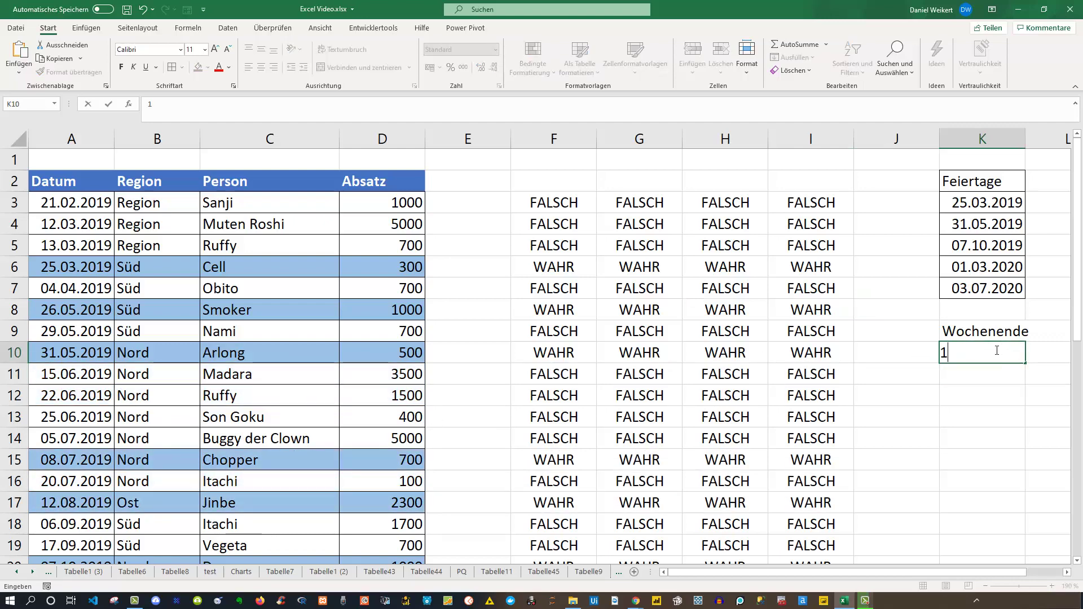
{"action": "key", "text": "Return"}
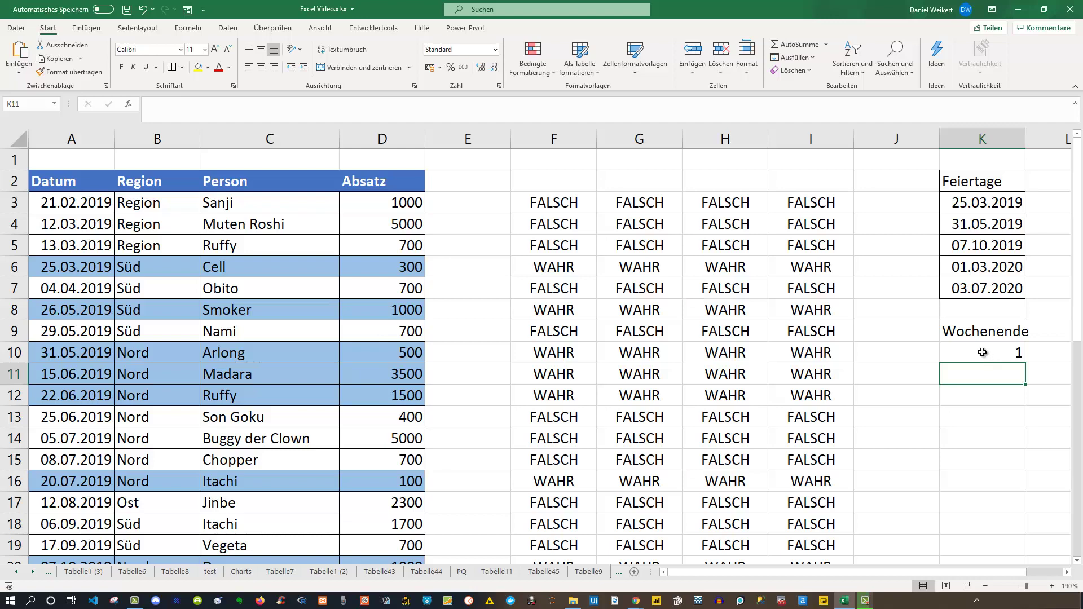
{"action": "left_click", "coordinate": [982, 352]}
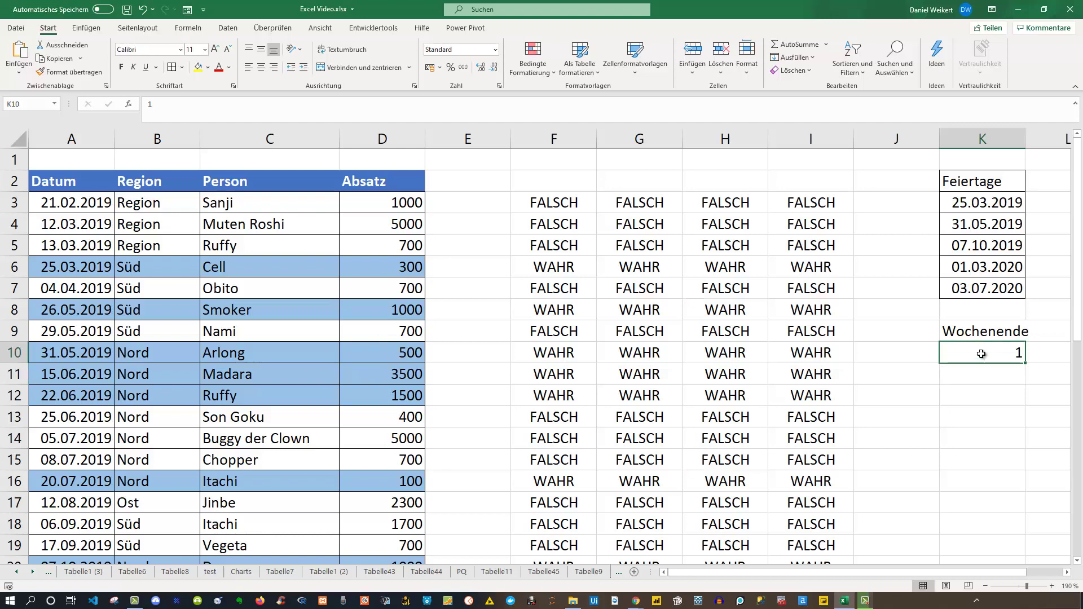